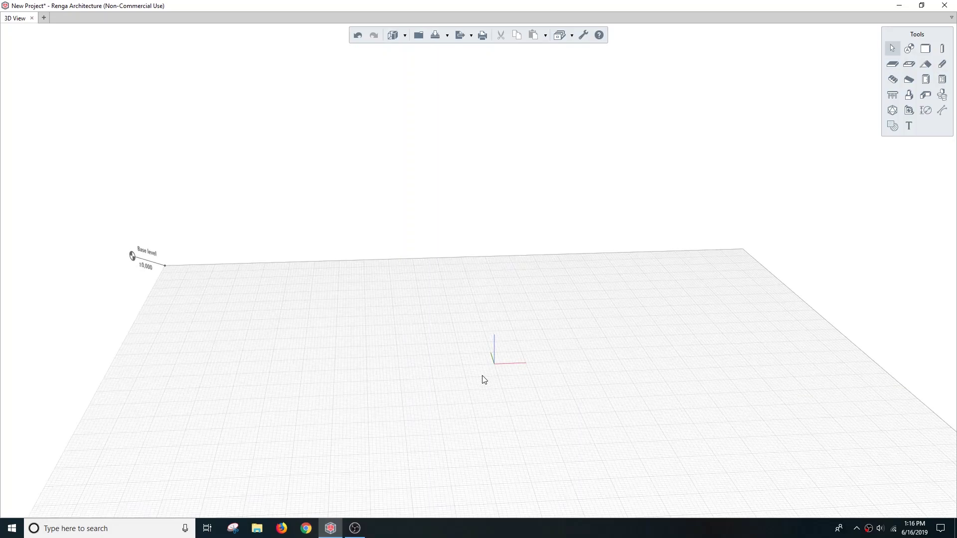
Step: Draw a 5000 mm circle centred on the origin
left_click(942, 110)
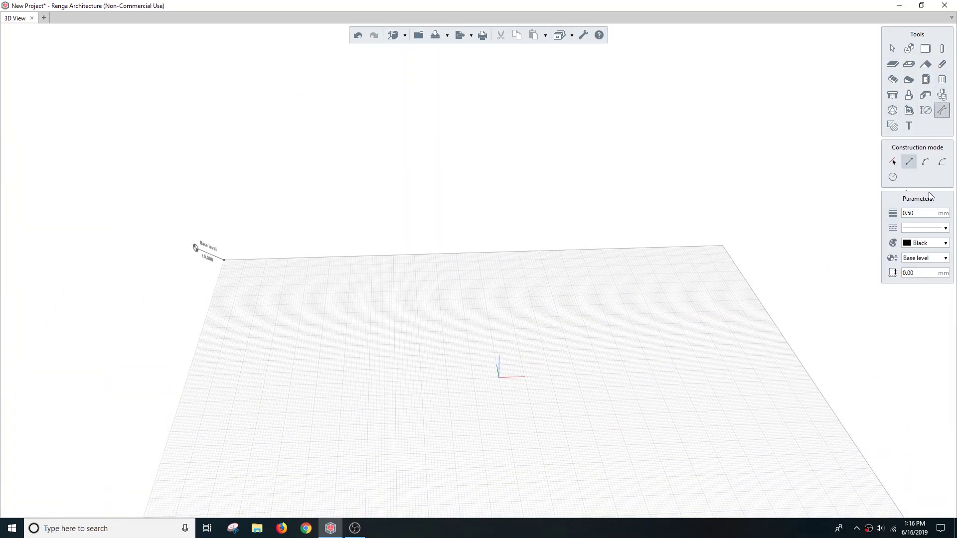
scroll(501, 381, "up", 3)
left_click(500, 377)
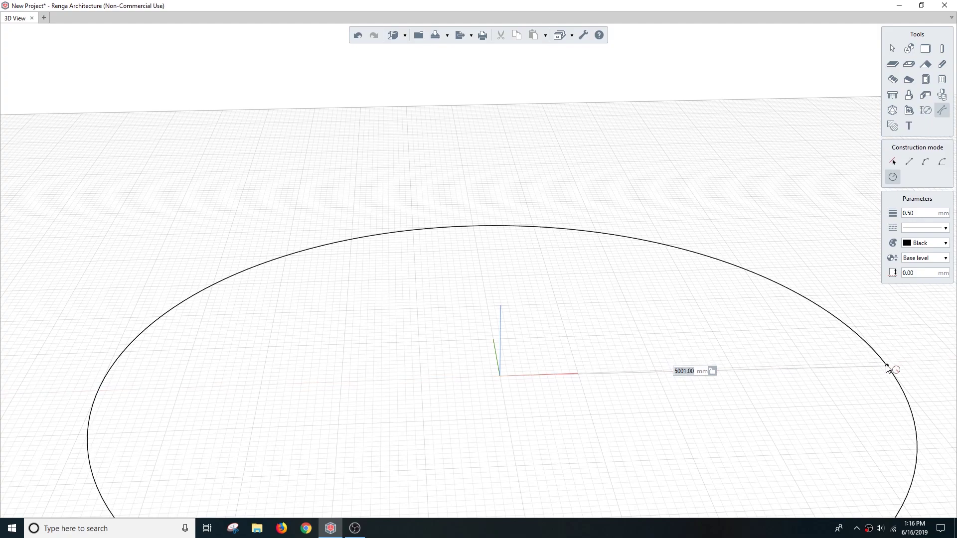
left_click(885, 364)
scroll(633, 434, "down", 3)
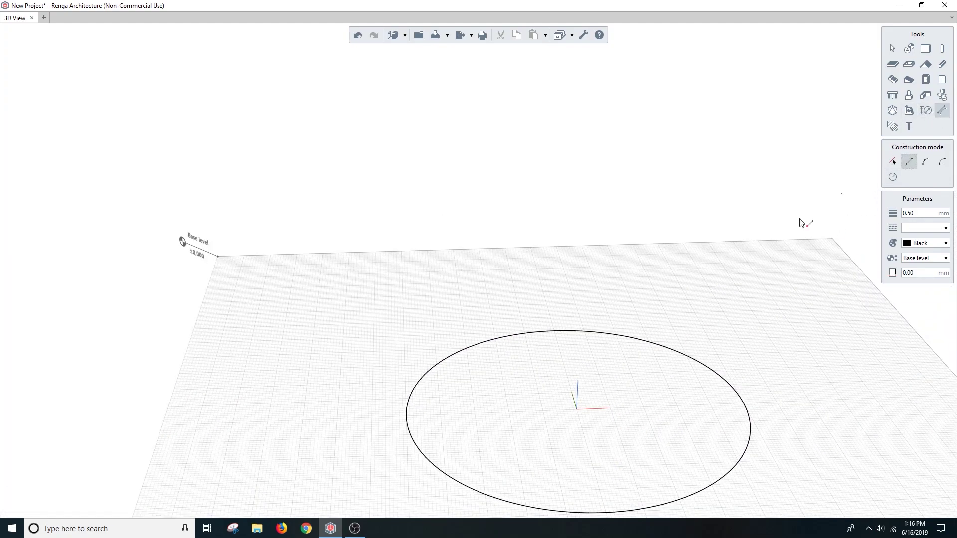
Step: Draw one radius and rotate-copy it in 45° steps into eight sectors
left_click(577, 409)
left_click(743, 403)
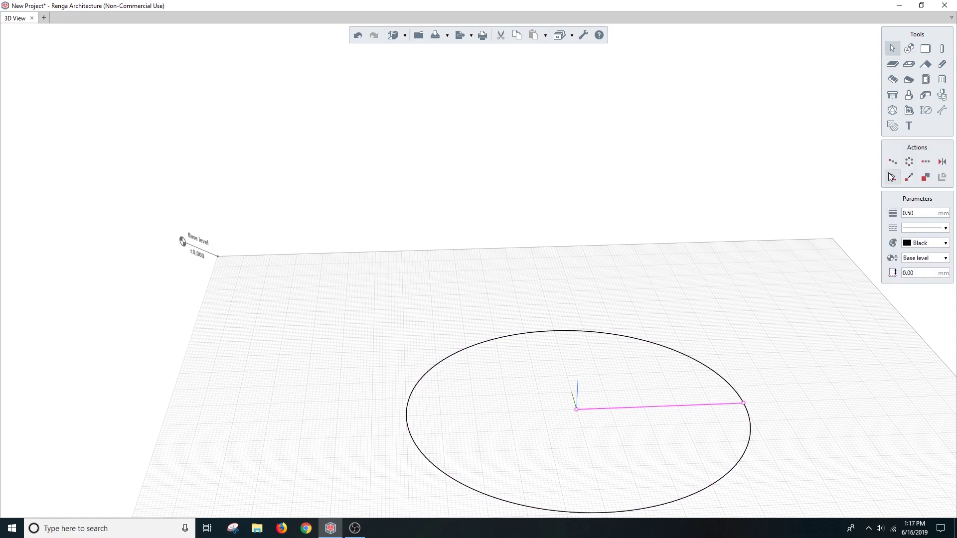
left_click(909, 162)
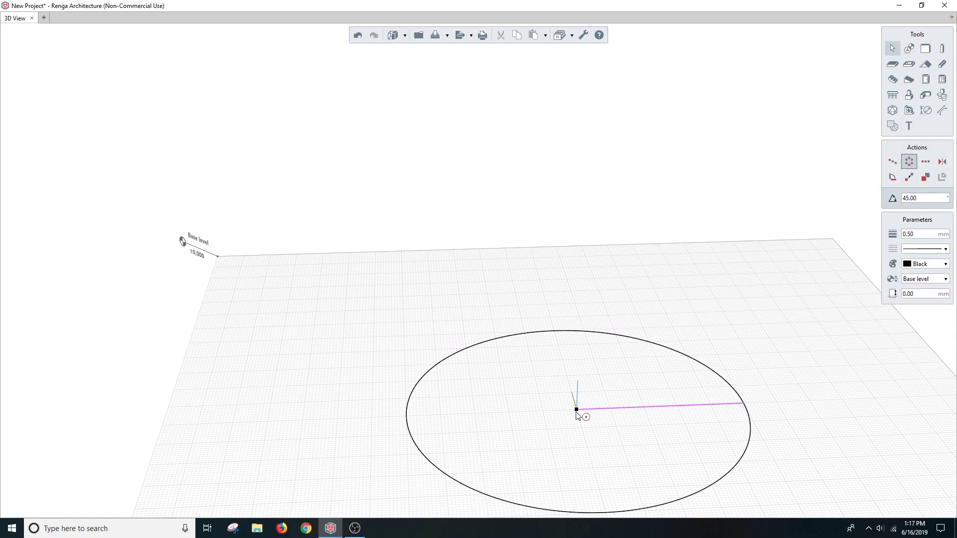
left_click(521, 383)
key("Escape")
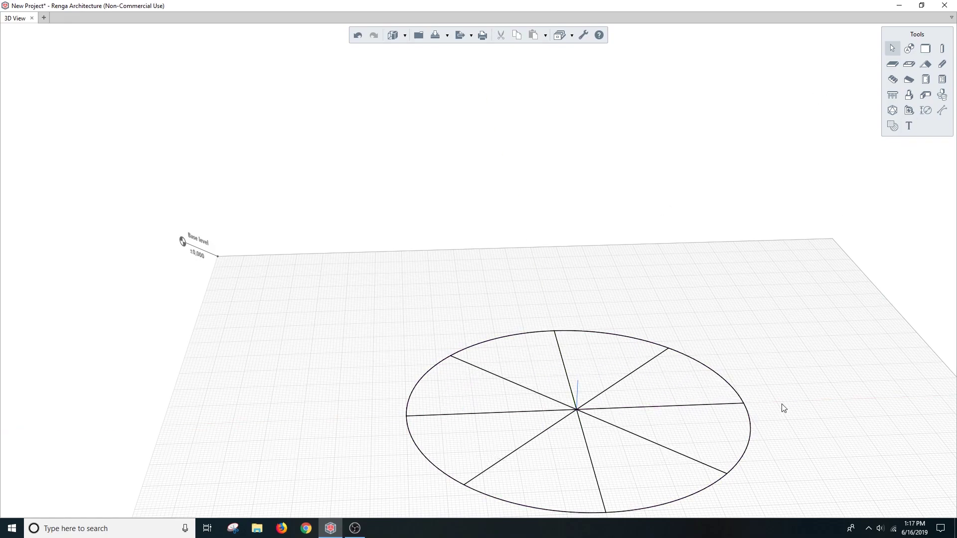
middle_click_drag(783, 409, 763, 325)
Step: Draw a 45° arc ramp segment on the circle, centred at the circle centre
left_click(909, 80)
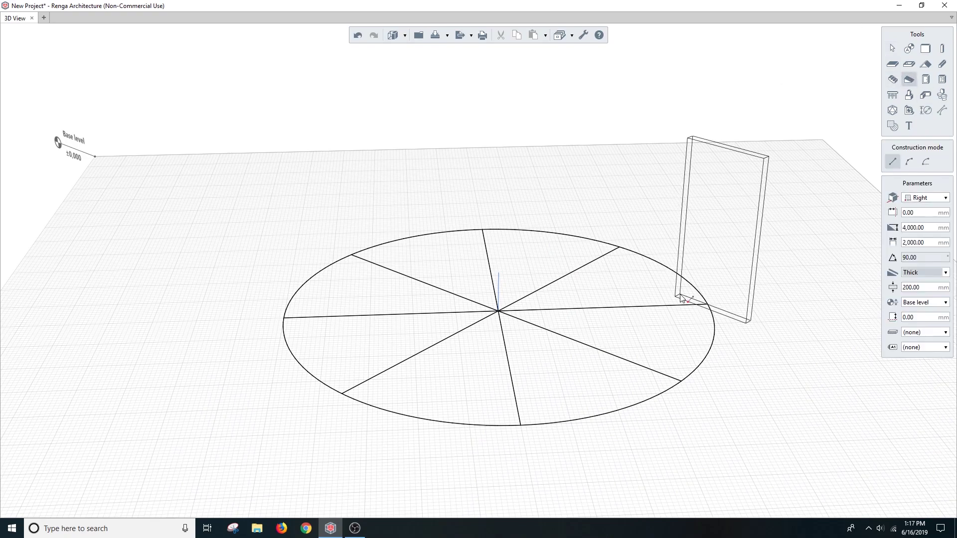
left_click(926, 162)
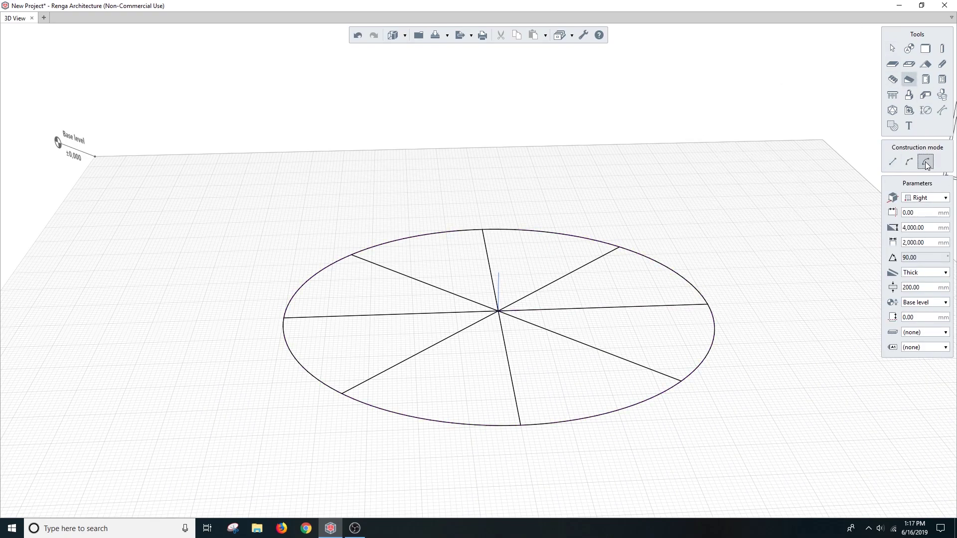
left_click(708, 304)
left_click(499, 311)
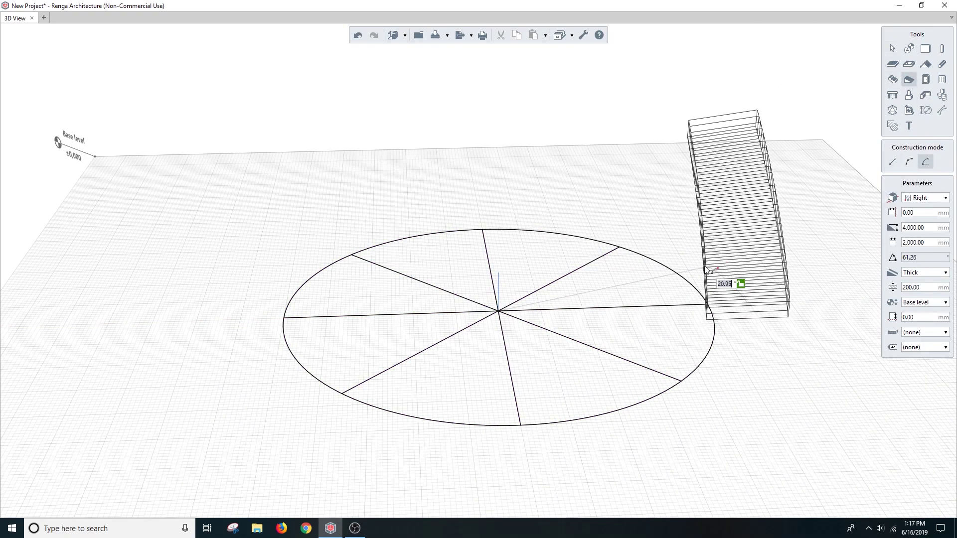
left_click(623, 252)
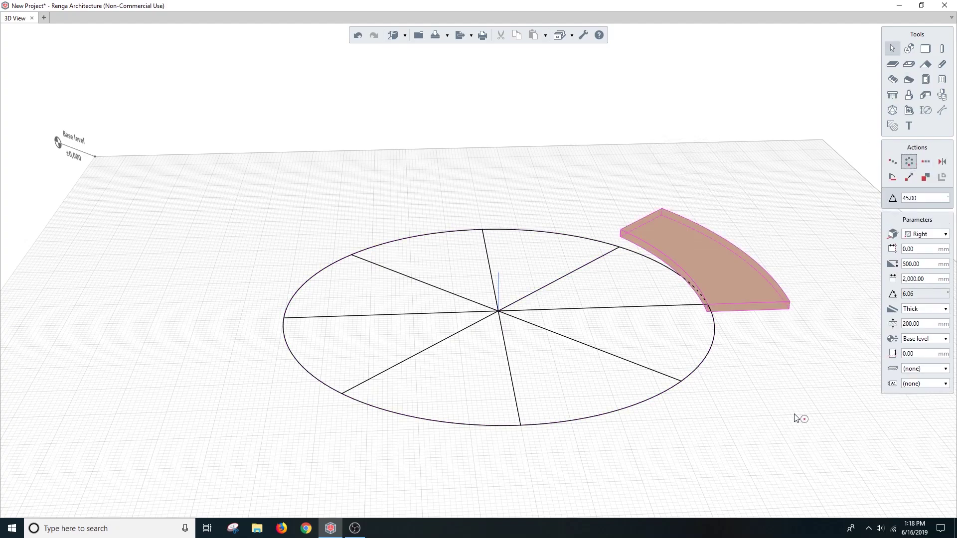
Step: Array the ramp segment around the circle and raise one segment by 500 mm
left_click(499, 311)
left_click(708, 307)
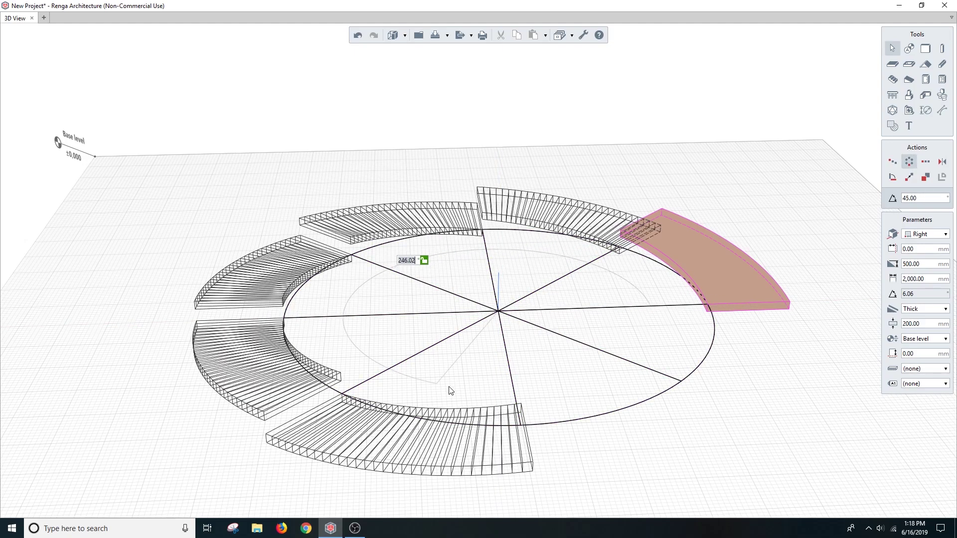
left_click(642, 331)
left_click(567, 223)
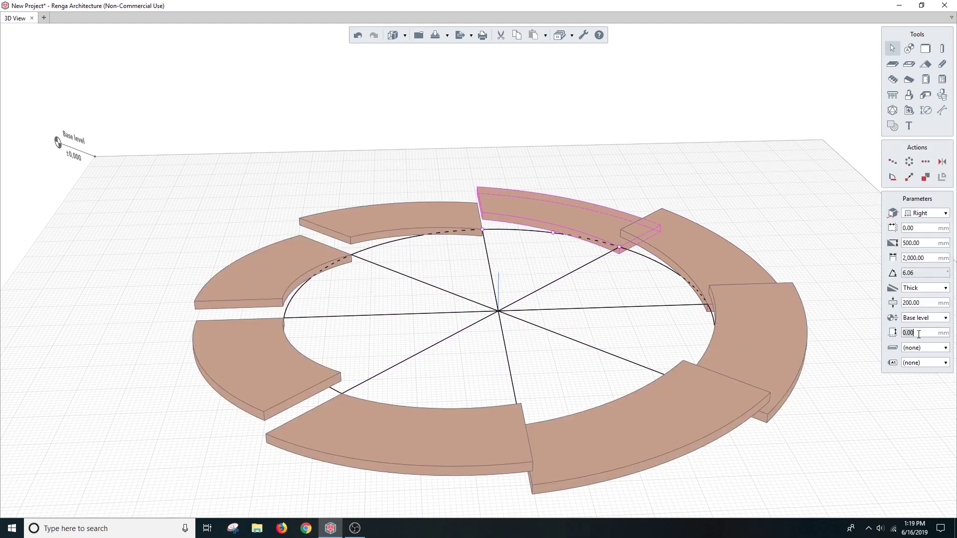
type("500")
key("Return")
Step: Place the 9000 mm mast column at the centre of the ring
left_click(388, 220)
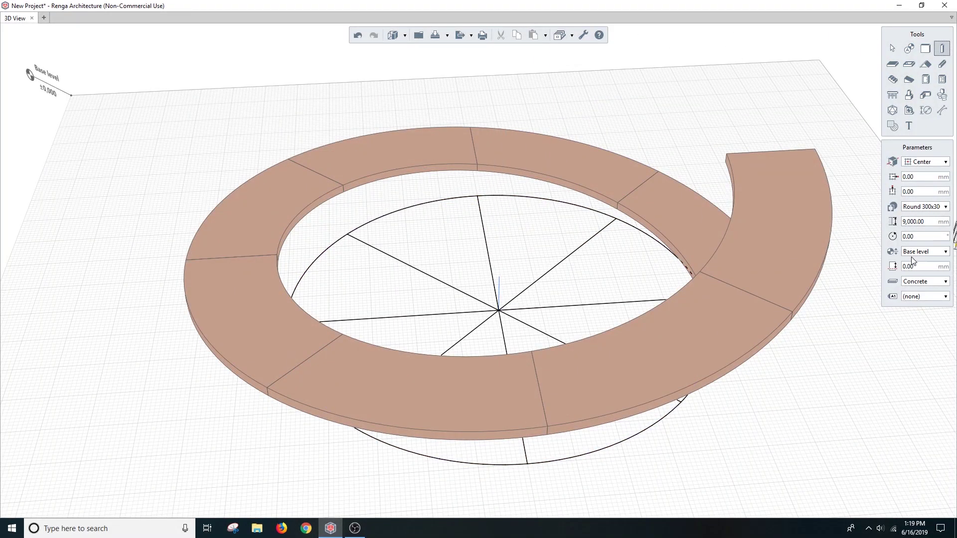
left_click(499, 310)
key("Escape")
scroll(511, 424, "down", 2)
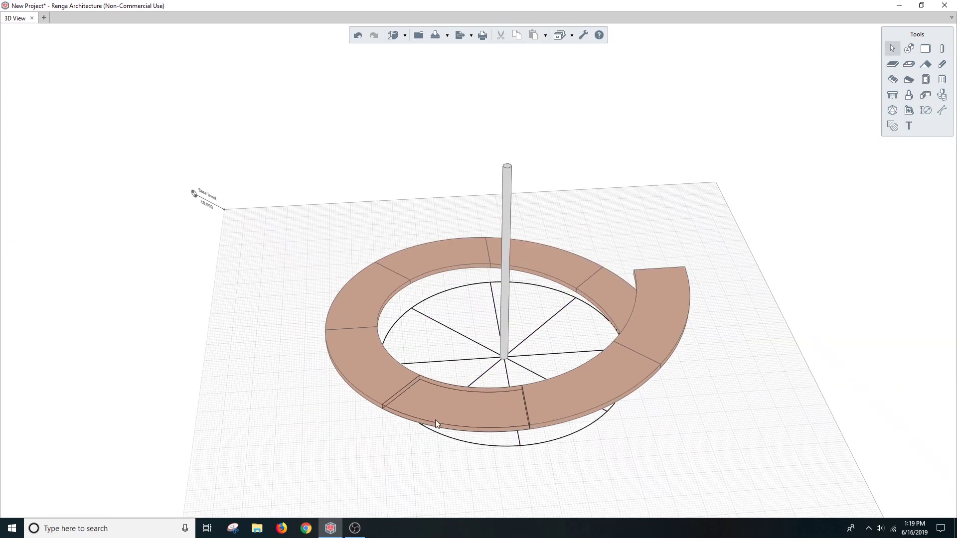
Step: Draw cable guide lines from the mast top down to the ramps
left_click(941, 112)
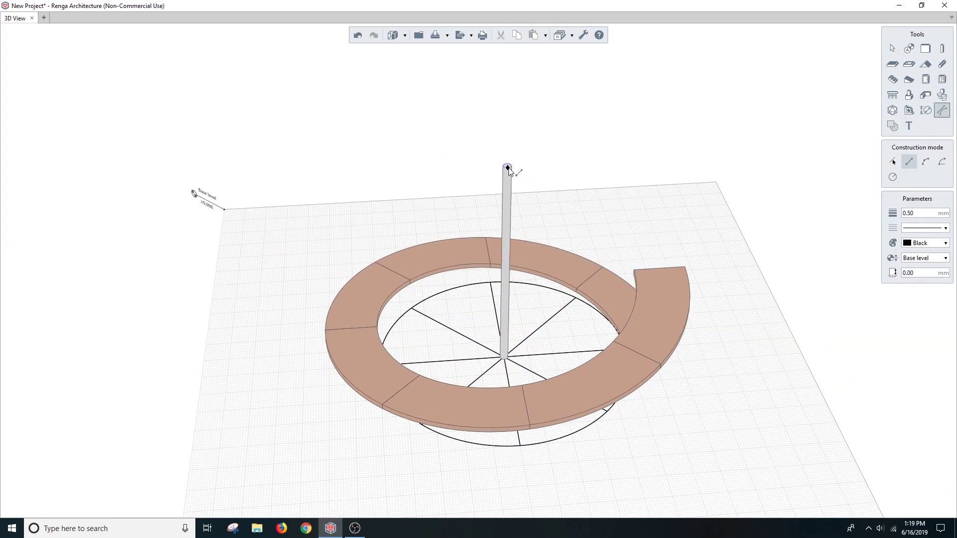
scroll(507, 168, "up", 2)
scroll(507, 168, "down", 2)
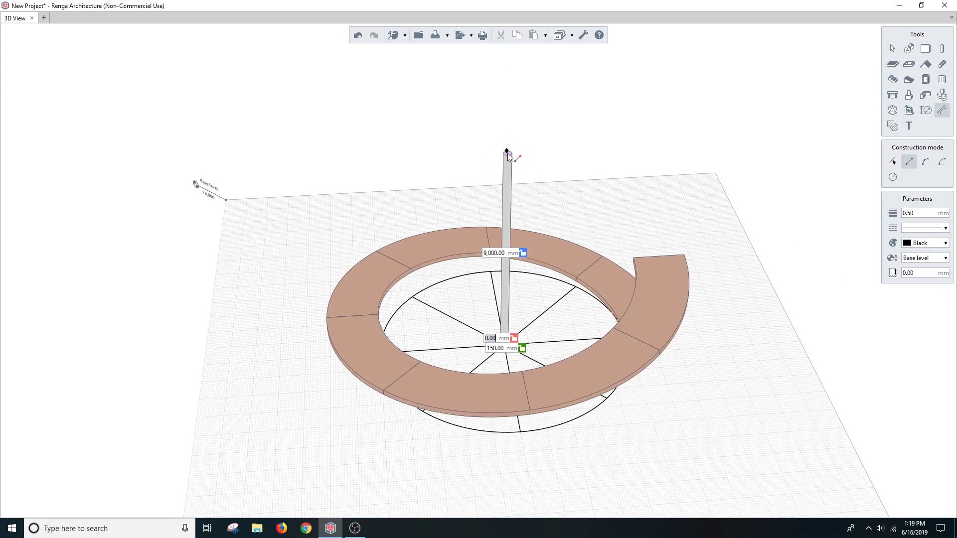
left_click(508, 154)
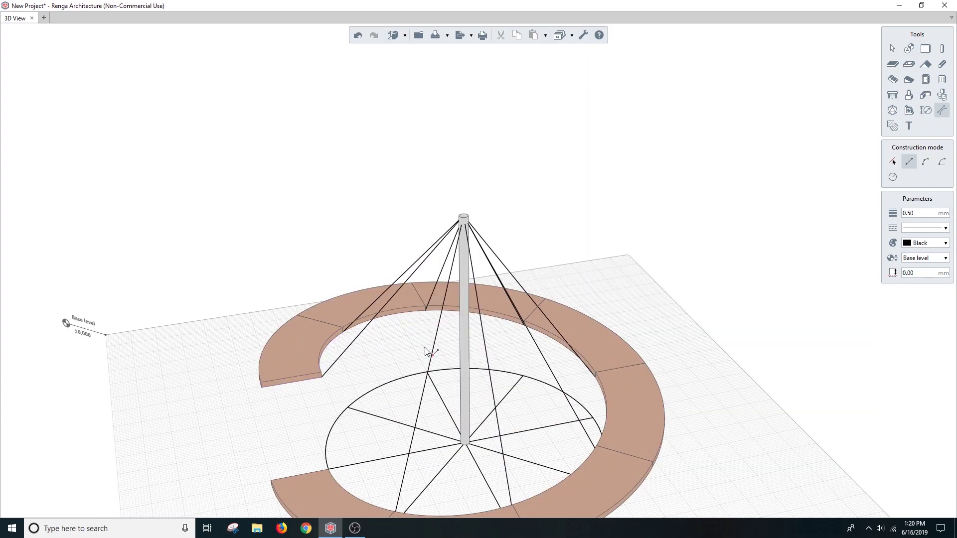
key("Escape")
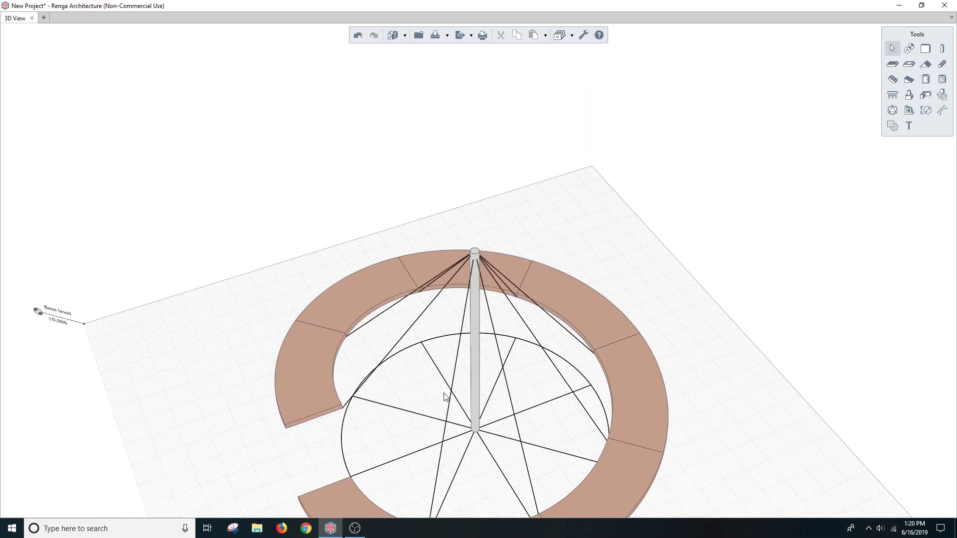
scroll(444, 394, "down", 5)
mouse_move(443, 394)
middle_mouse_down()
mouse_move(623, 271)
mouse_move(514, 354)
middle_mouse_up()
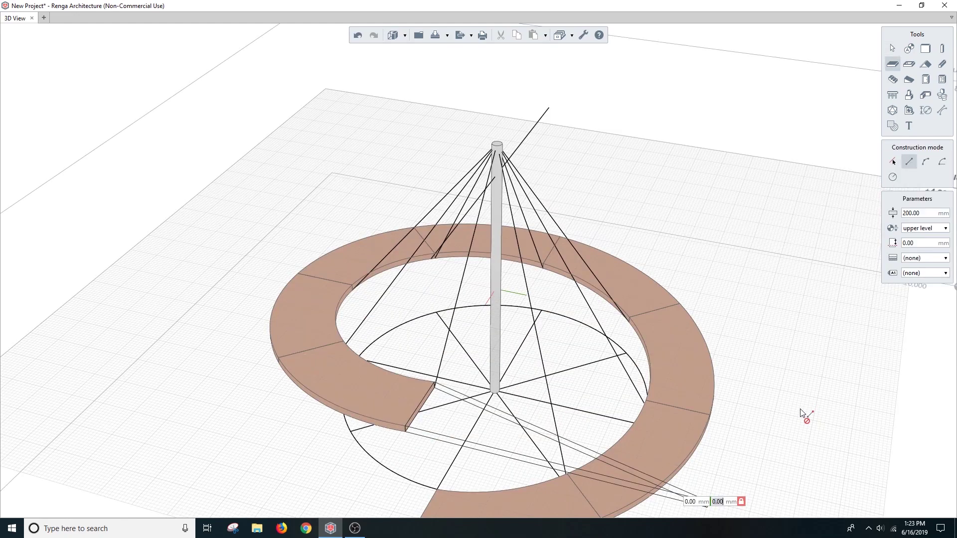
Step: Finish the rectangular deck slab leading off the top of the ring
left_click(723, 451)
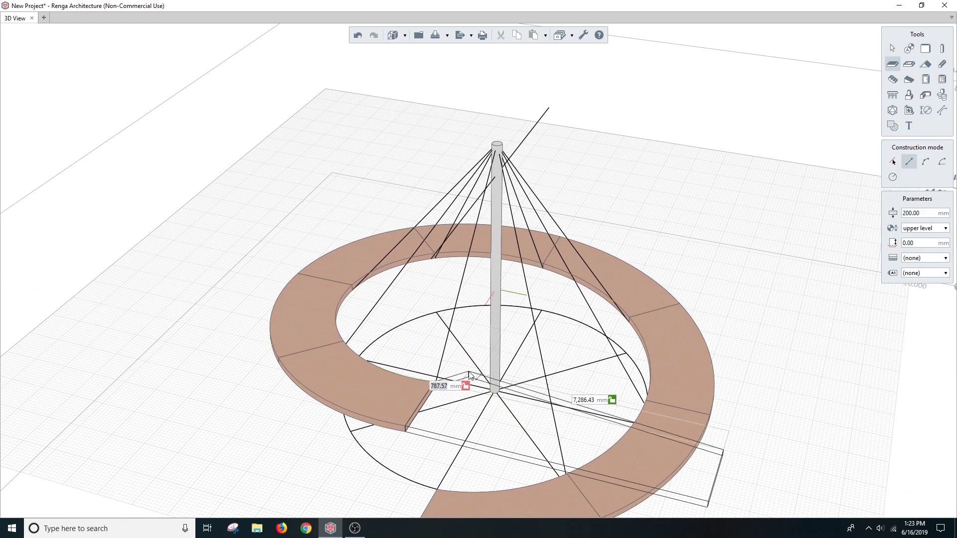
left_click(434, 383)
key("Escape")
mouse_move(443, 438)
middle_mouse_down()
mouse_move(474, 349)
mouse_move(506, 417)
mouse_move(529, 534)
mouse_move(406, 456)
mouse_move(154, 449)
middle_mouse_up()
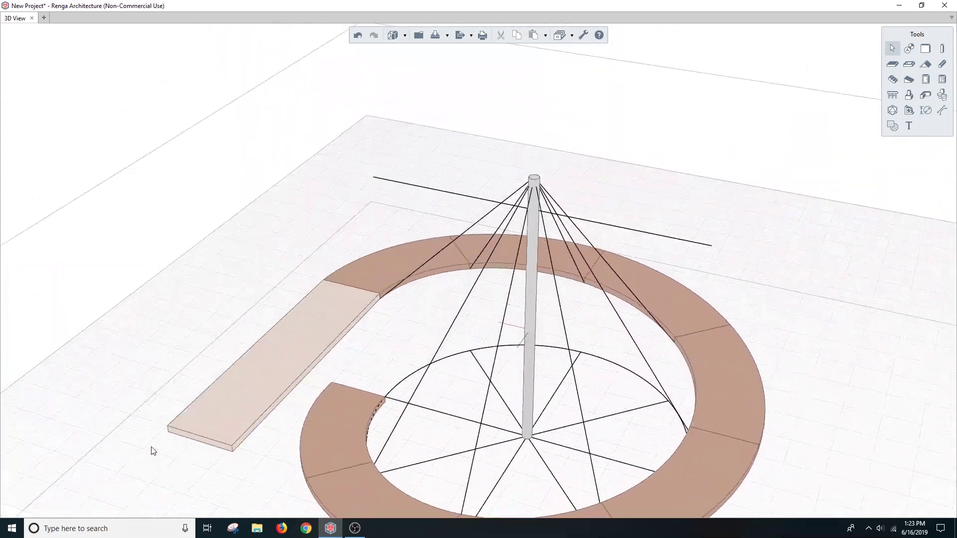
Step: Delete the two stray loose lines
left_click(675, 244)
mouse_move(675, 244)
middle_mouse_down()
mouse_move(637, 205)
mouse_move(498, 150)
mouse_move(432, 403)
middle_mouse_up()
key("Delete")
left_click(463, 140)
key("Delete")
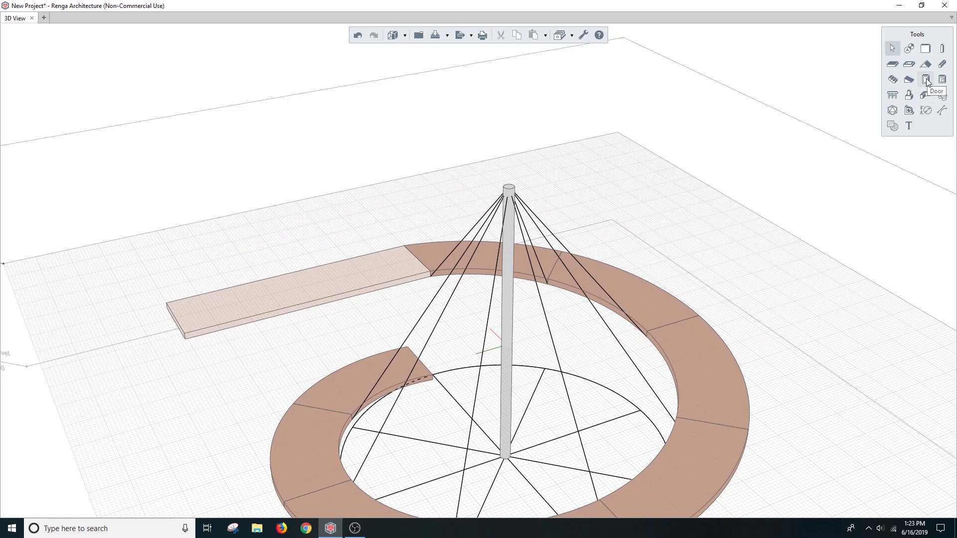
Step: Start a cable line from the deck slab's edge, then cancel it
left_click(942, 111)
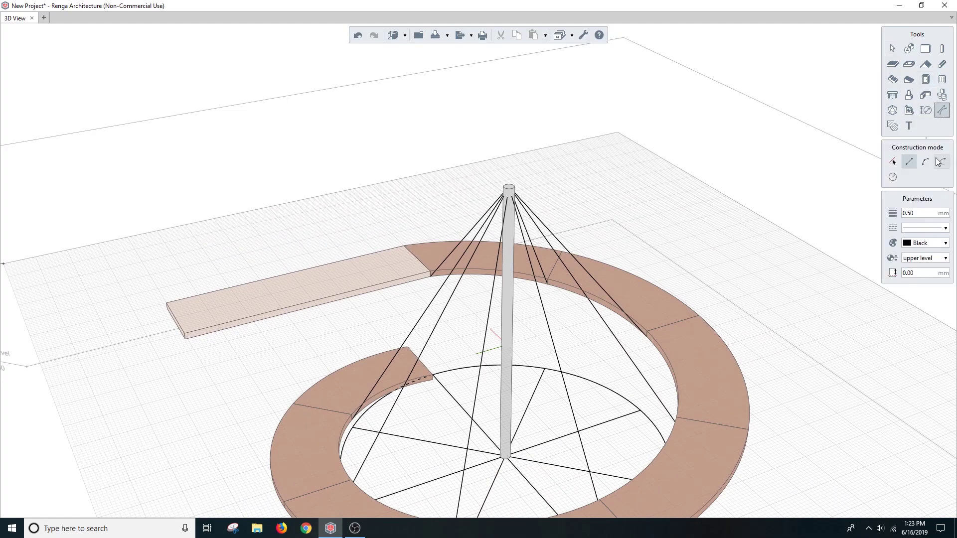
left_click(313, 306)
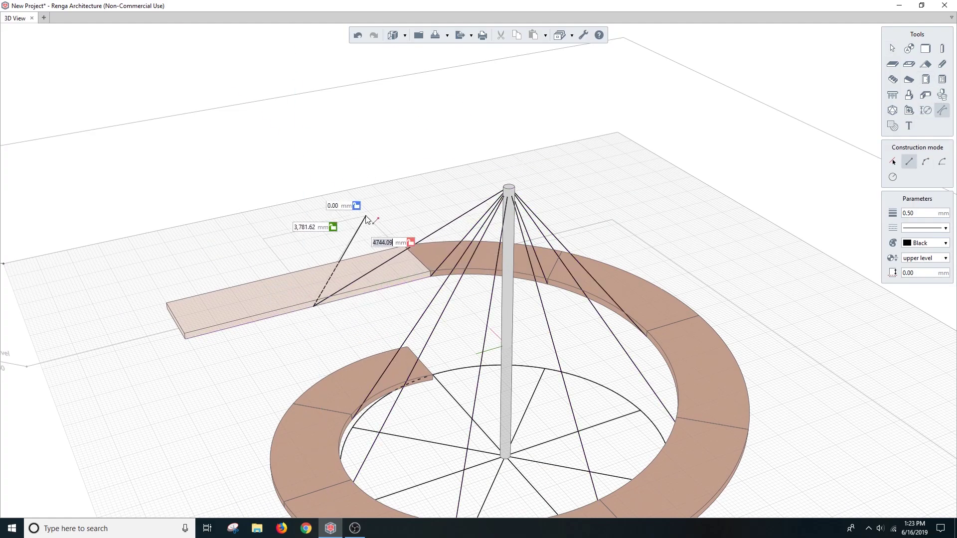
mouse_move(367, 220)
middle_mouse_down()
mouse_move(349, 430)
mouse_move(267, 256)
mouse_move(455, 145)
middle_mouse_up()
key("Escape")
scroll(513, 243, "down", 3)
Step: Draw tendon d40 cables from the mast top down to the ring ramp edge
middle_click_drag(482, 323, 521, 400)
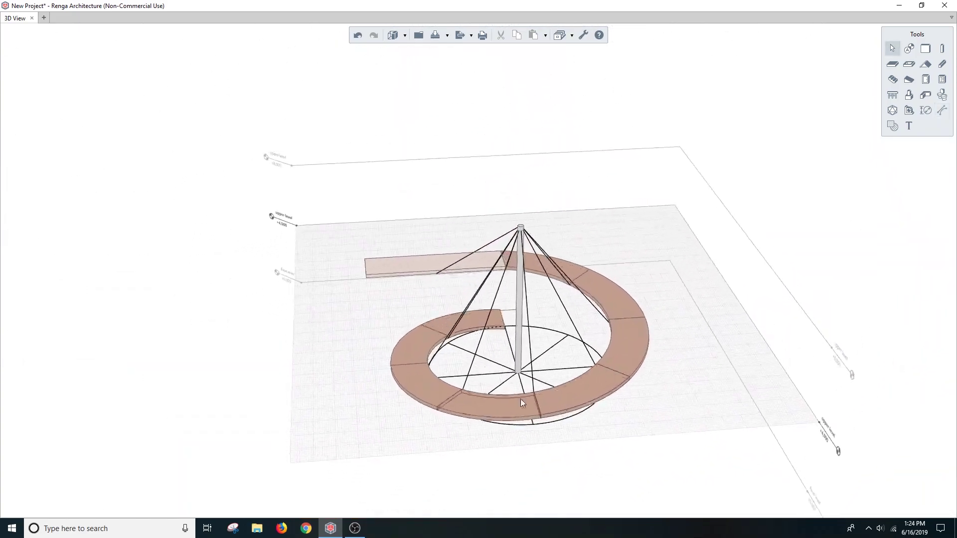
left_click(943, 64)
middle_click_drag(648, 225, 555, 279)
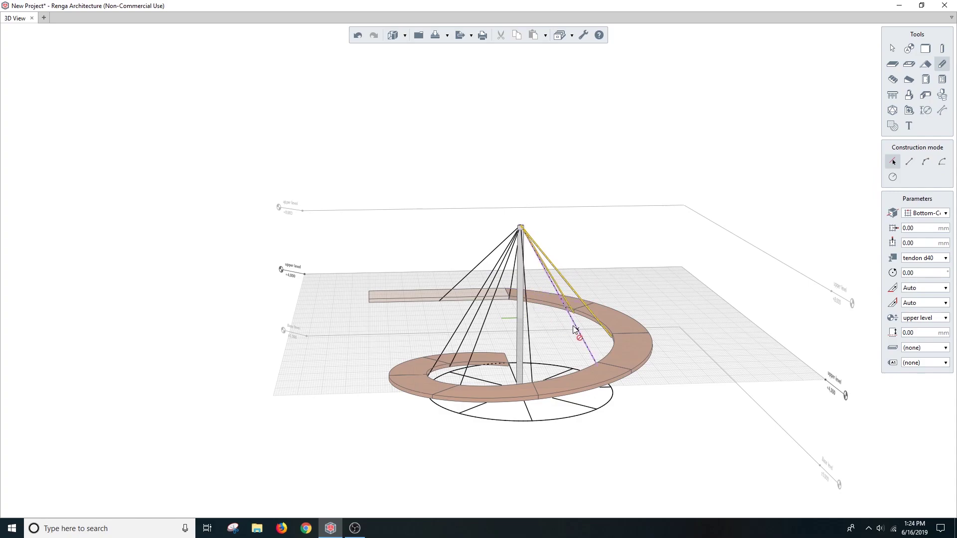
key("Escape")
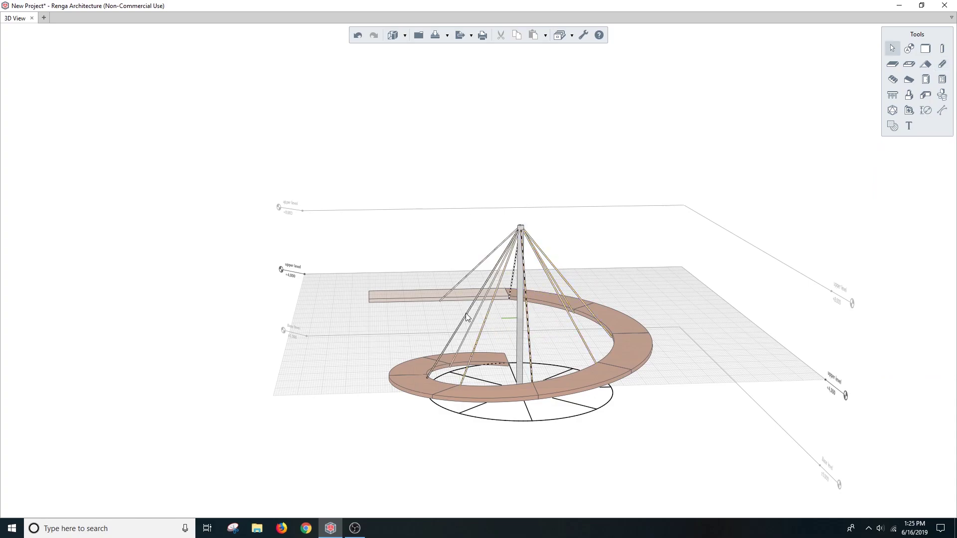
mouse_move(493, 325)
middle_mouse_down()
mouse_move(752, 355)
mouse_move(757, 270)
middle_mouse_up()
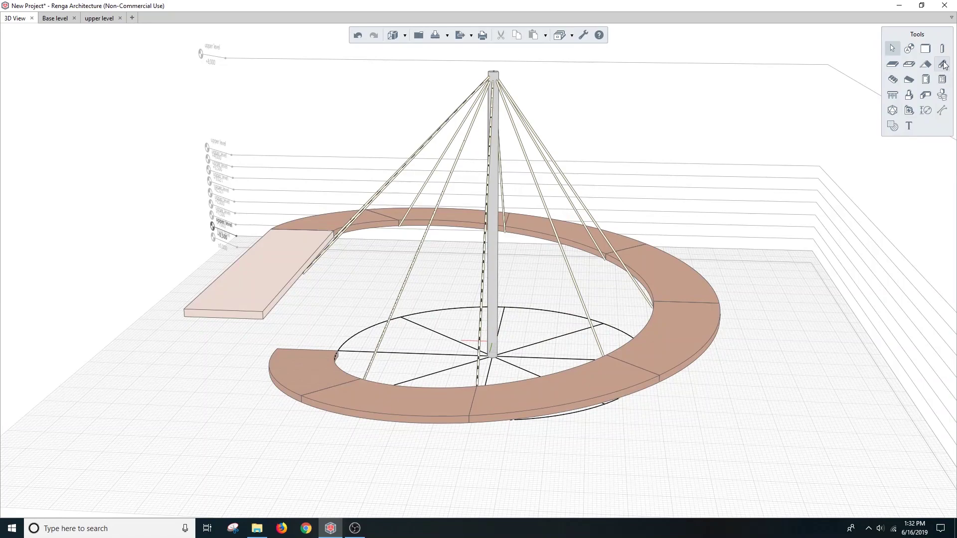
left_click(942, 64)
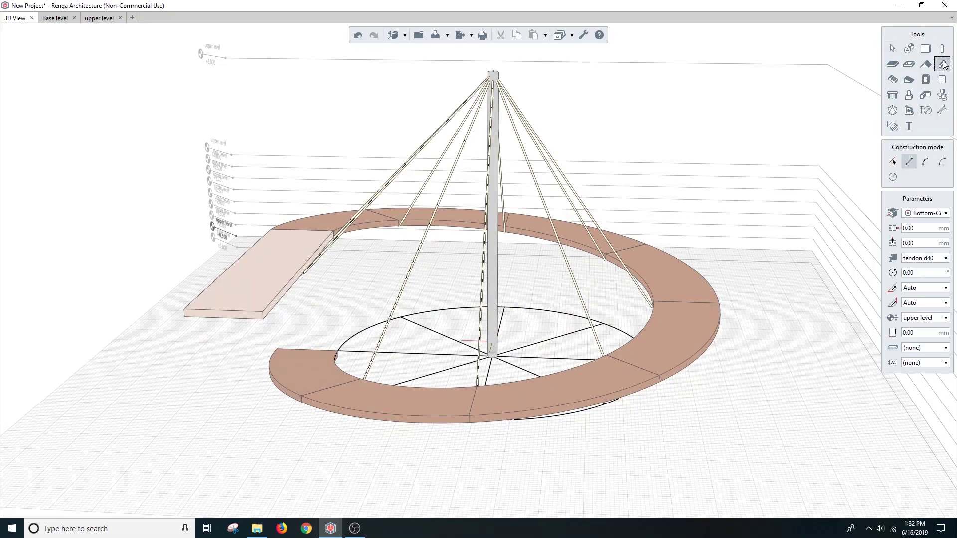
Step: Rotate-copy the I203x203x46 ramp-end beam at 45° around the mast centre
left_click(301, 403)
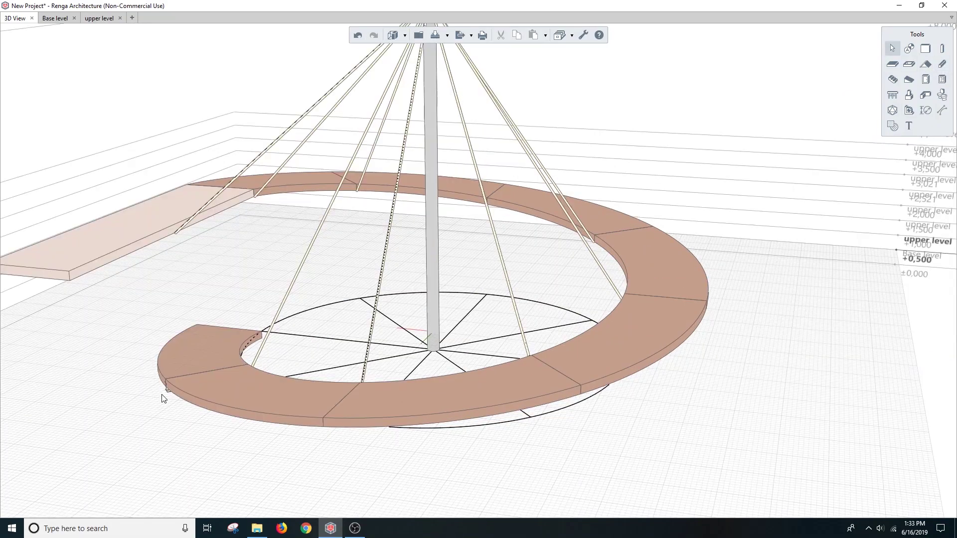
left_click(169, 397)
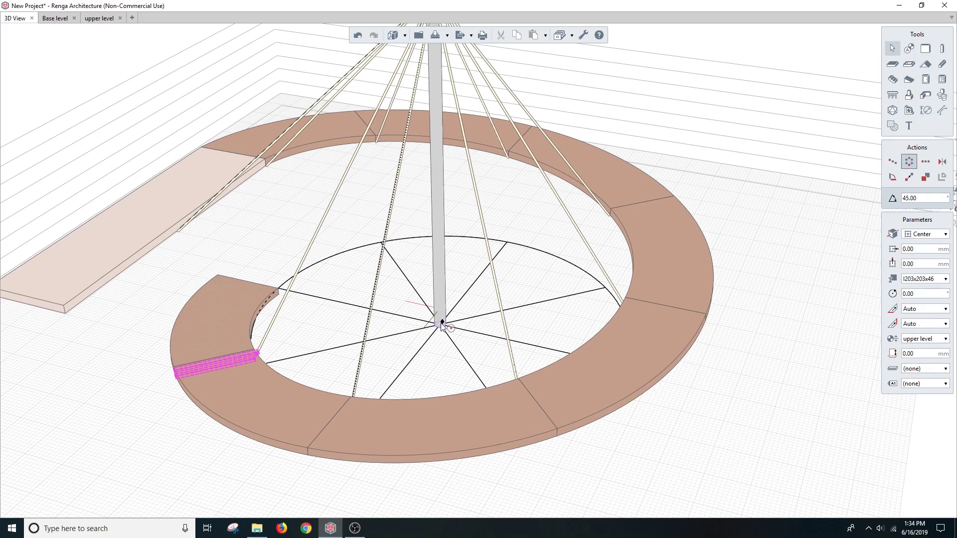
scroll(440, 331, "up", 3)
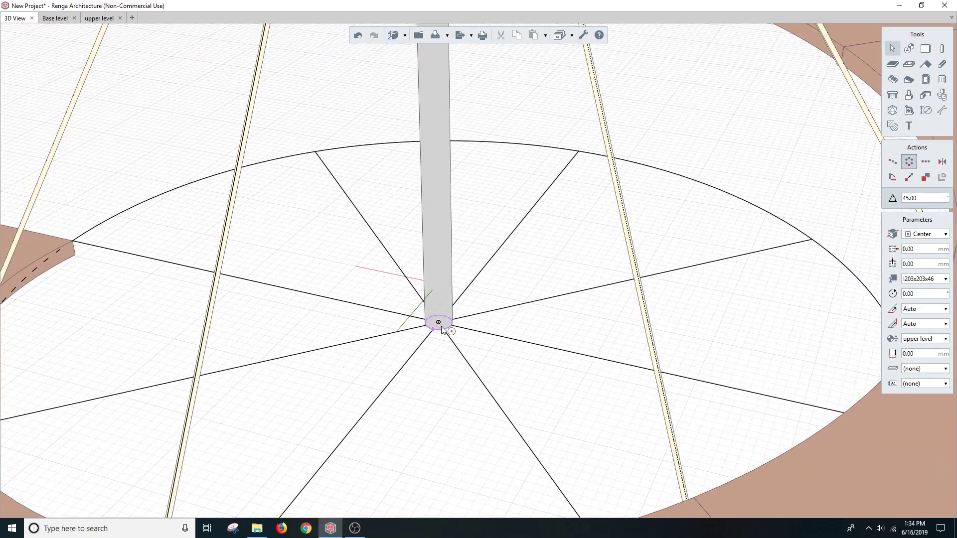
scroll(259, 367, "down", 5)
scroll(349, 250, "down", 3)
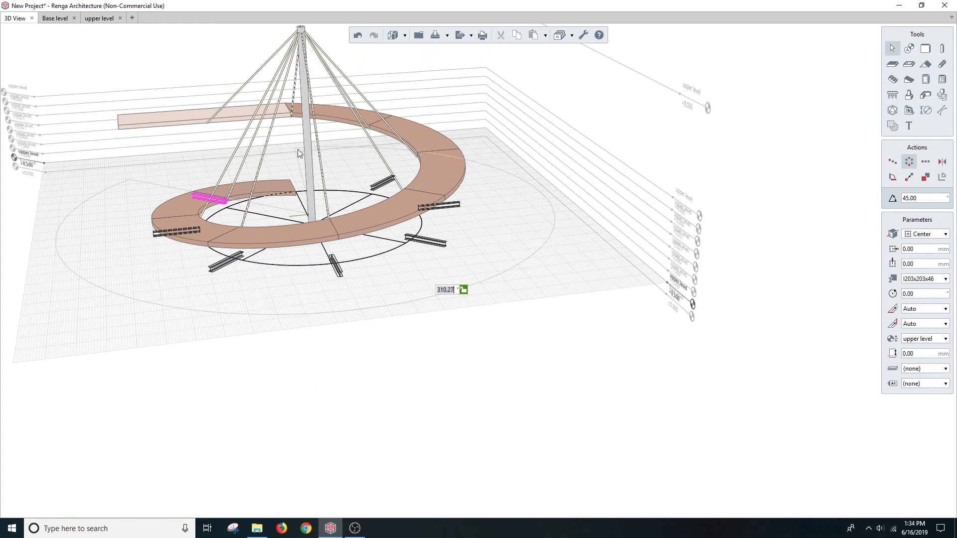
left_click(256, 180)
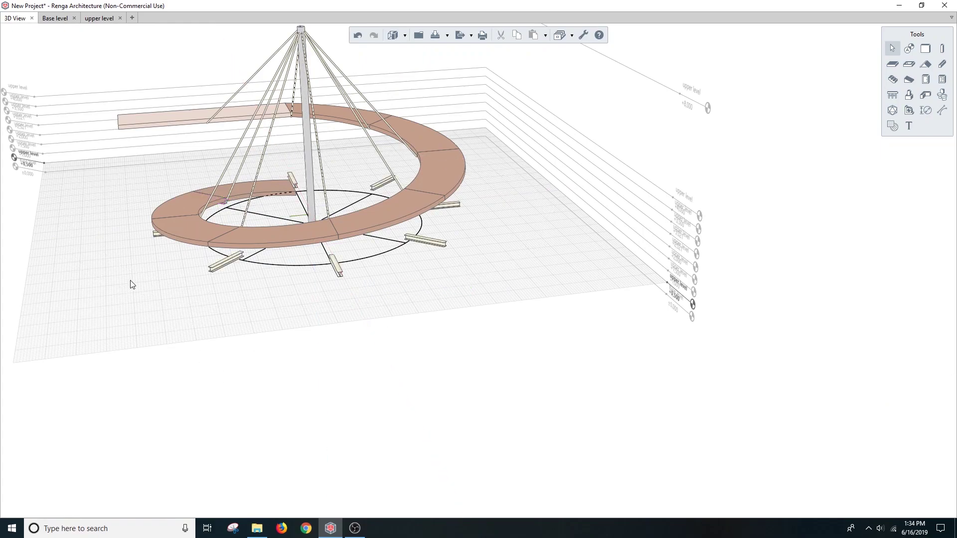
middle_click_drag(188, 320, 238, 236)
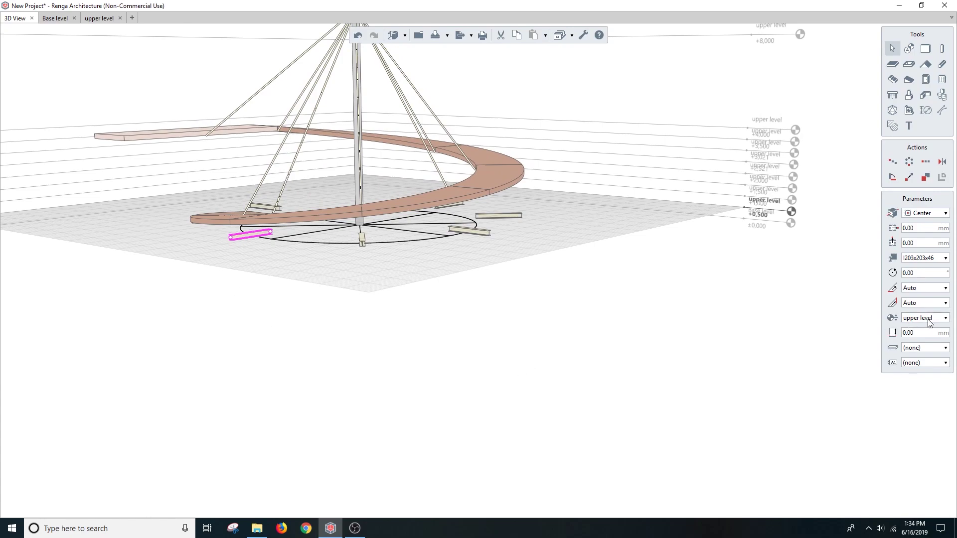
Step: Move the selected ring beam to a higher level beneath the upper spiral
left_click(929, 321)
left_click(923, 353)
middle_click_drag(357, 247, 297, 263)
left_click(925, 315)
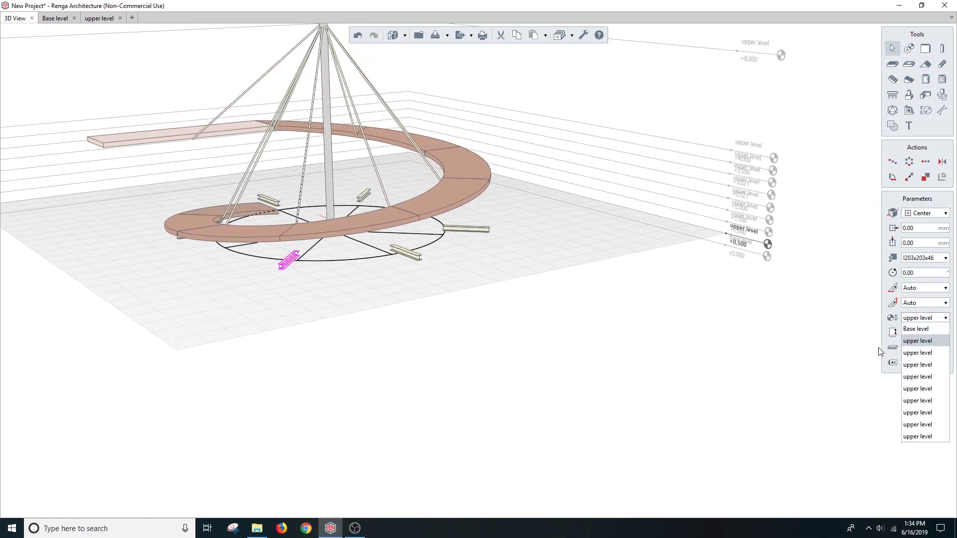
left_click(909, 350)
left_click(926, 319)
left_click(900, 358)
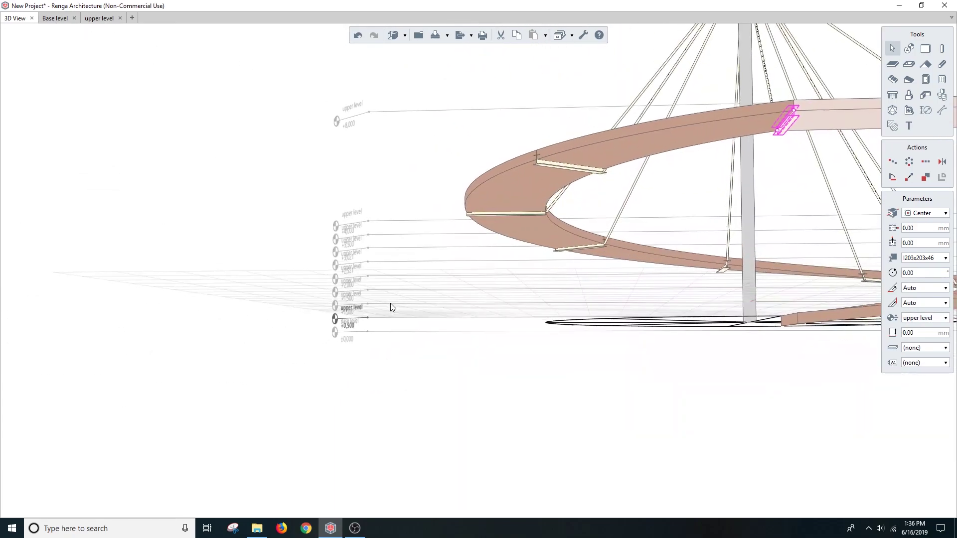
middle_click_drag(392, 308, 663, 357)
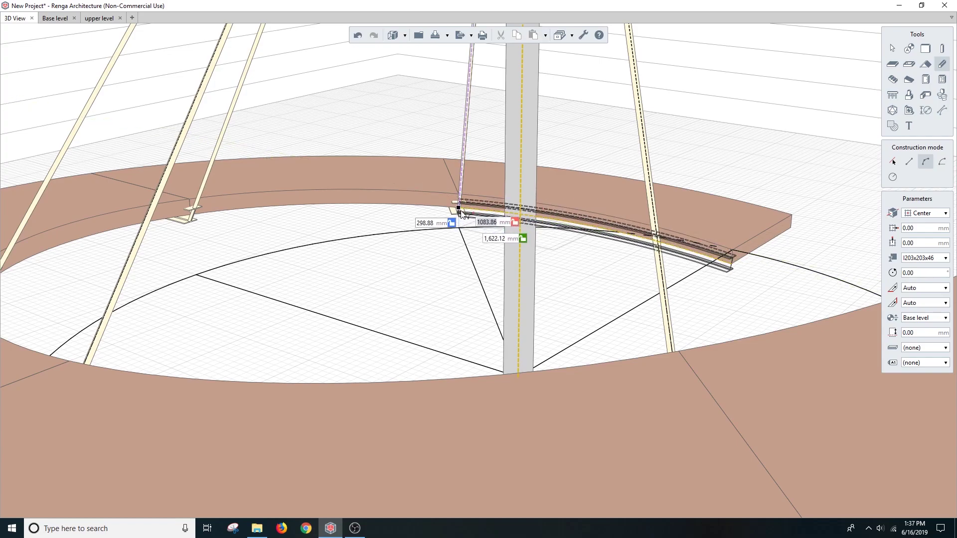
Step: Finish the curved beam under the ramp at the mast
middle_click_drag(597, 229, 620, 286)
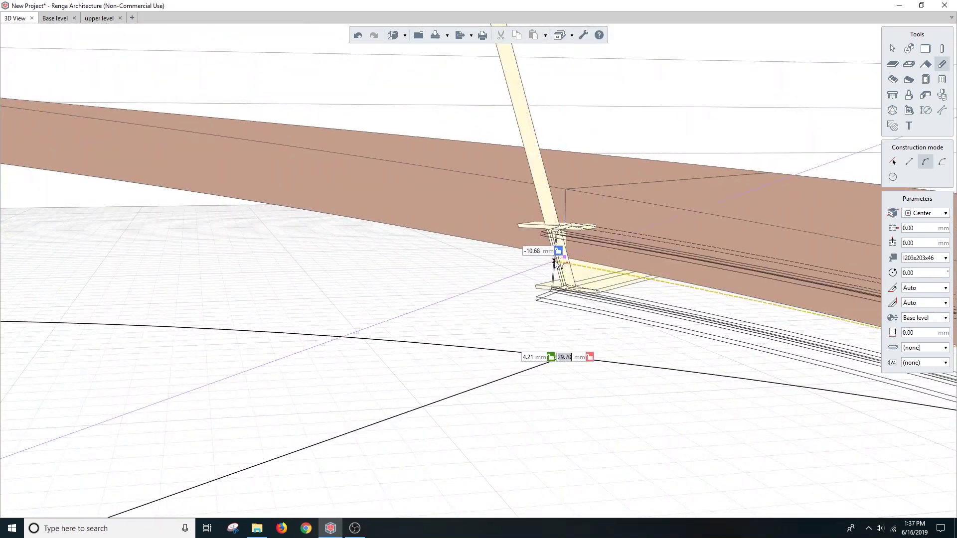
left_click(565, 256)
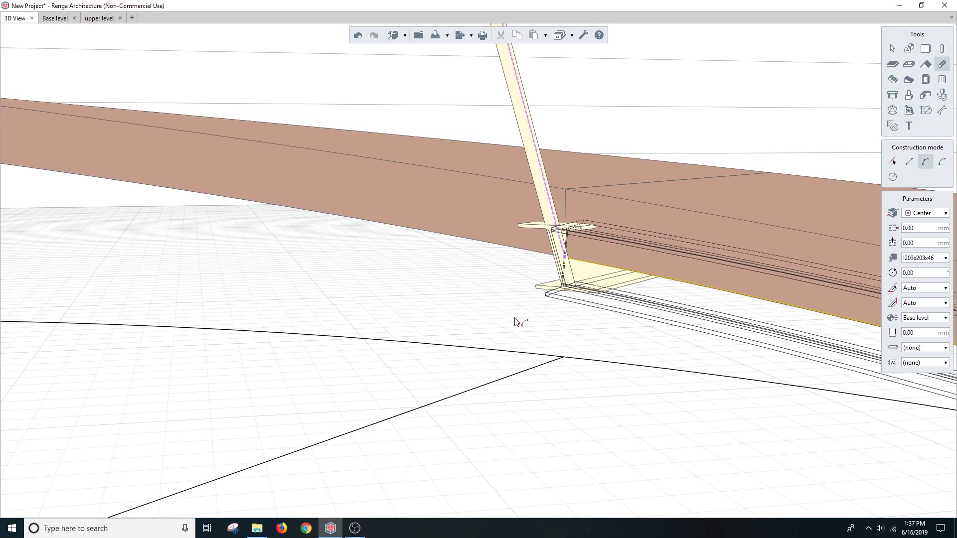
key("Escape")
scroll(541, 310, "down", 5)
mouse_move(663, 368)
middle_mouse_down()
mouse_move(342, 357)
mouse_move(568, 377)
mouse_move(618, 284)
mouse_move(707, 239)
mouse_move(552, 352)
middle_mouse_up()
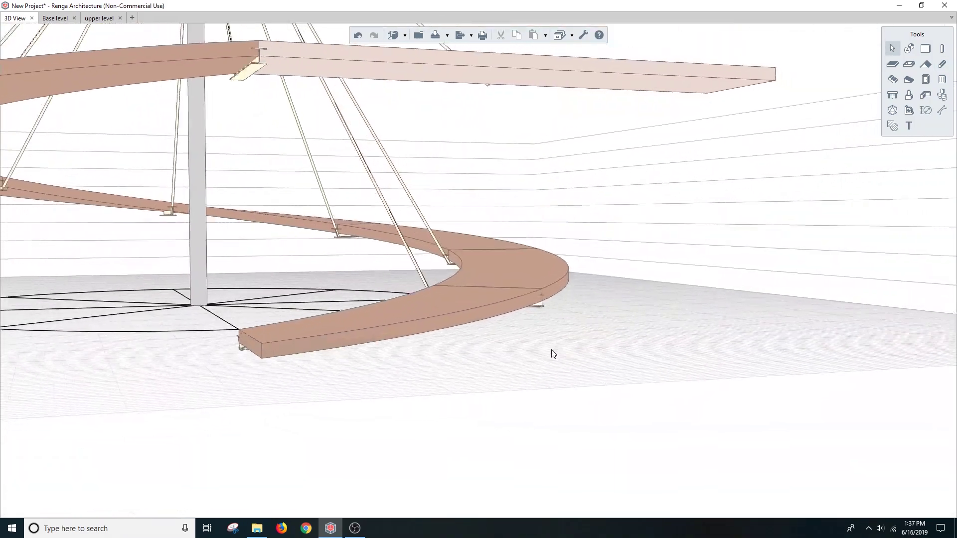
Step: Draw another curved beam starting from the ramp's lower end
key("b")
left_click(228, 348)
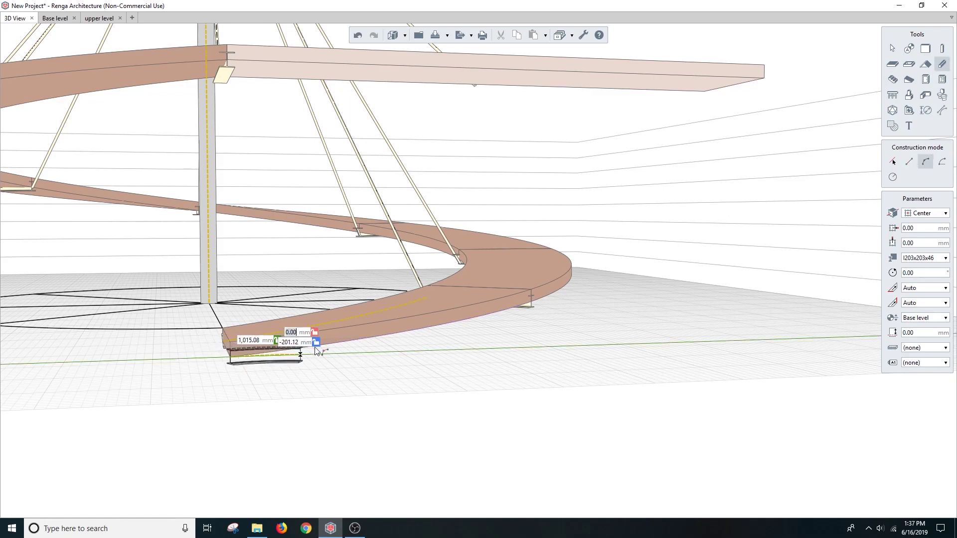
middle_click_drag(316, 399, 364, 384)
mouse_move(513, 391)
middle_mouse_down()
mouse_move(430, 338)
mouse_move(426, 295)
middle_mouse_up()
scroll(425, 294, "up", 5)
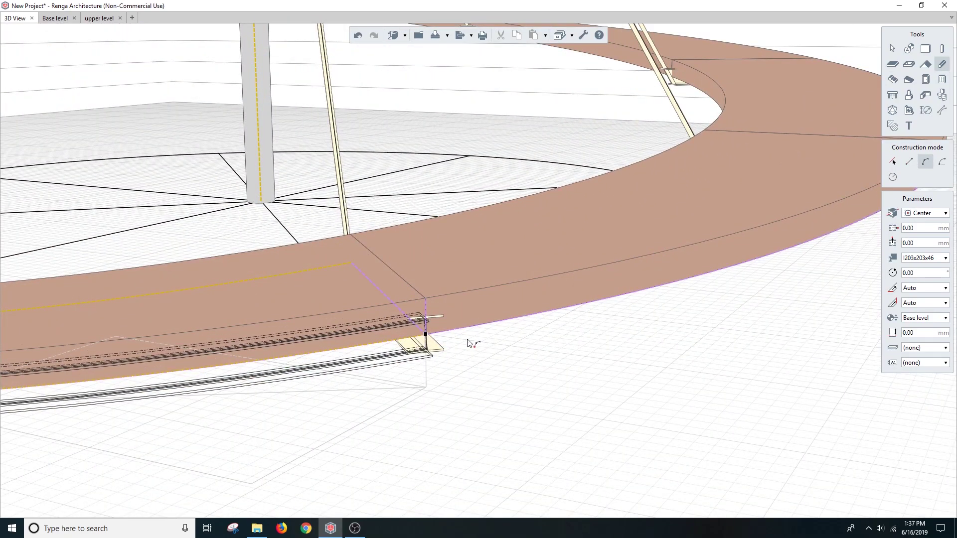
scroll(469, 343, "down", 5)
middle_click_drag(469, 343, 411, 245)
left_click(374, 375)
Step: Copy the deck segment and paste it into the 'bridge deck circle' assembly
key("Escape")
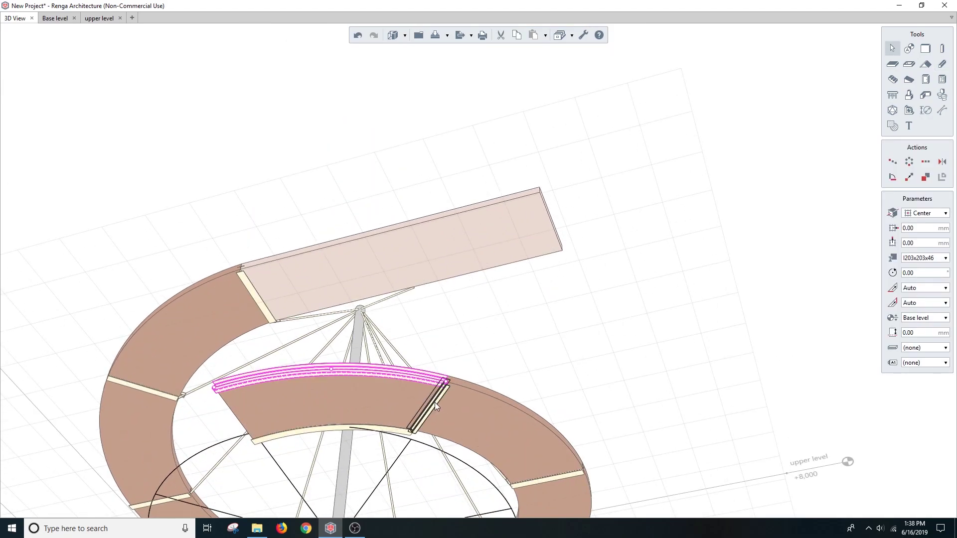
right_click(348, 429)
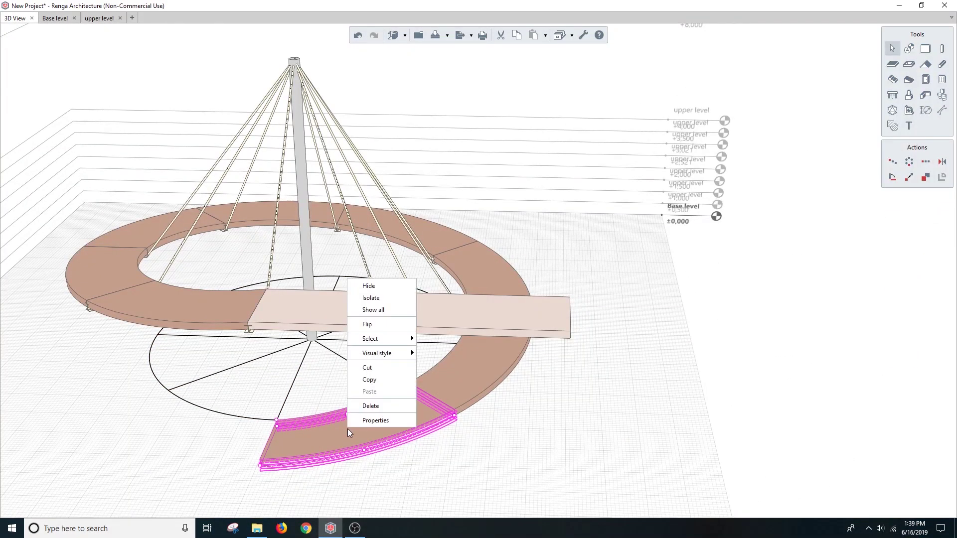
left_click(376, 383)
left_click(133, 18)
type("bridge deck circle")
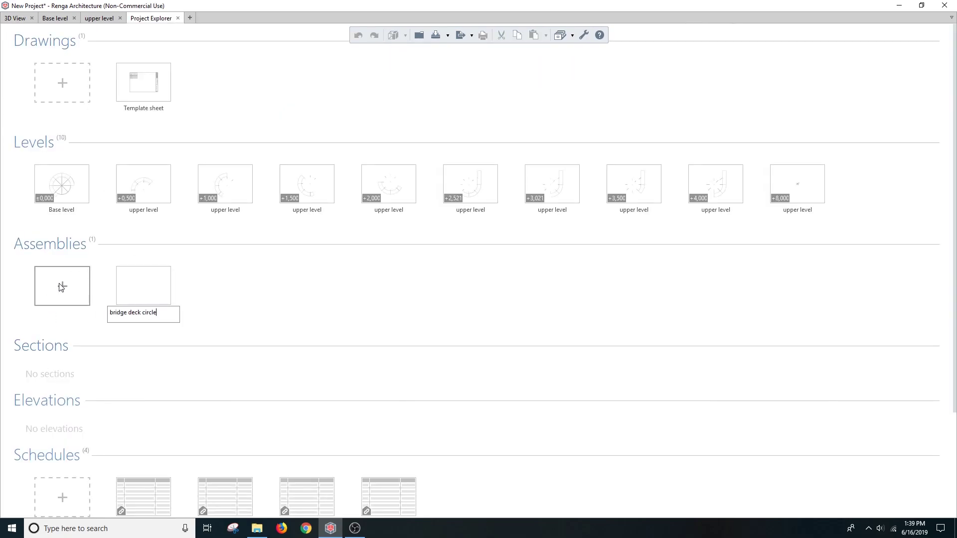
double_click(144, 285)
key("ctrl+v")
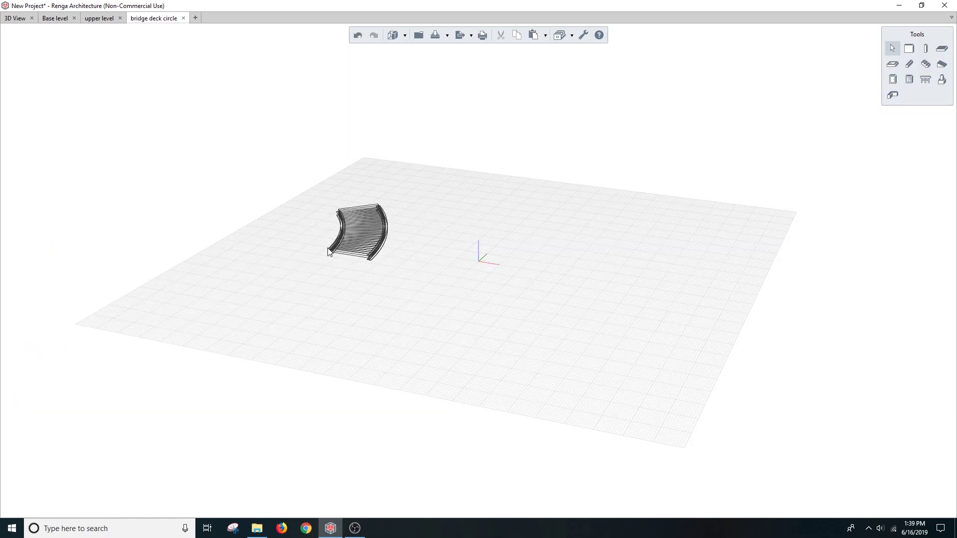
scroll(480, 267, "up", 5)
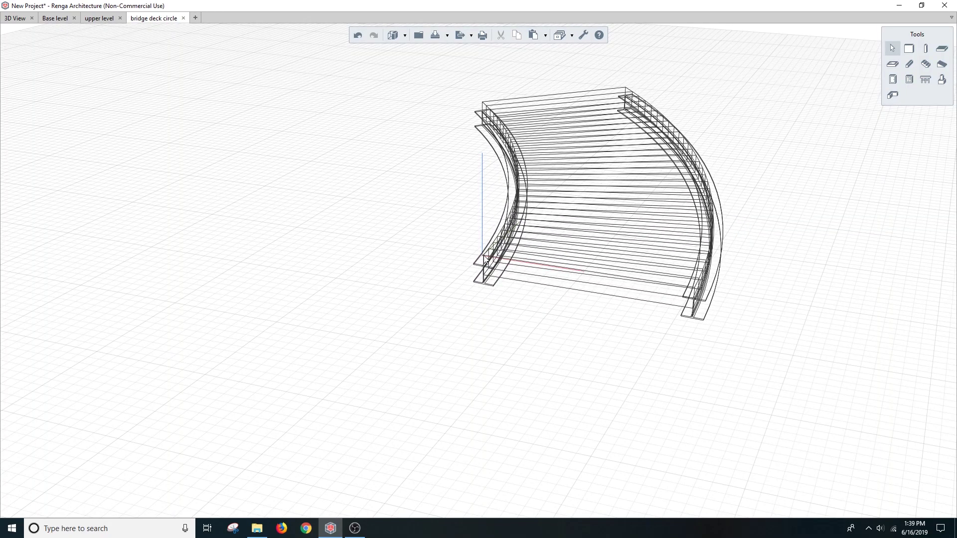
Step: Place the pasted deck, add a front-edge beam, and delete the deck slab
left_click(486, 261)
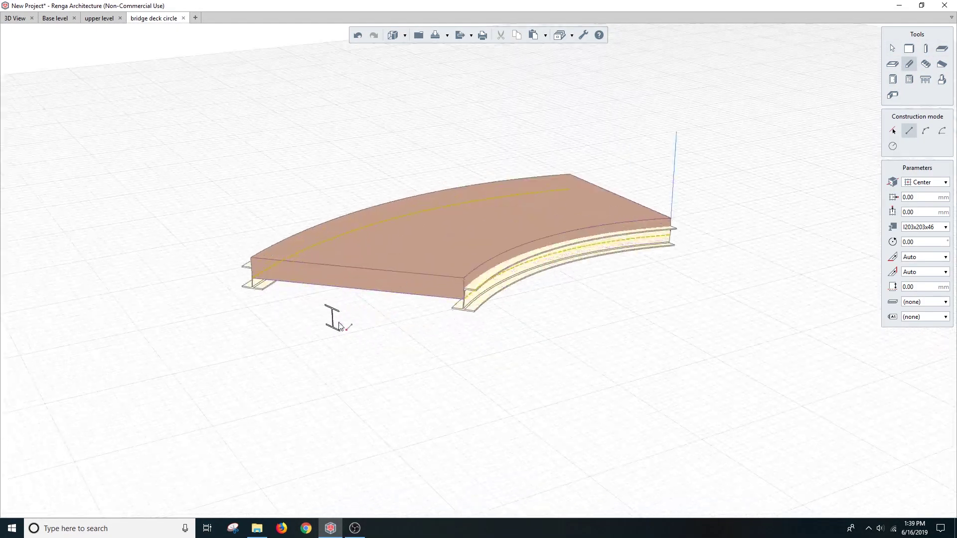
left_click(253, 277)
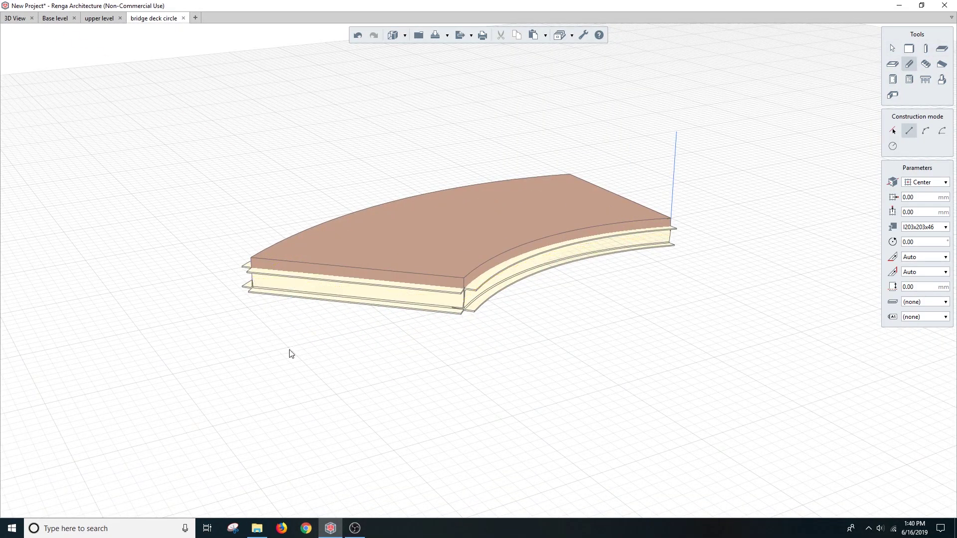
middle_click_drag(535, 253, 711, 295)
left_click(508, 210)
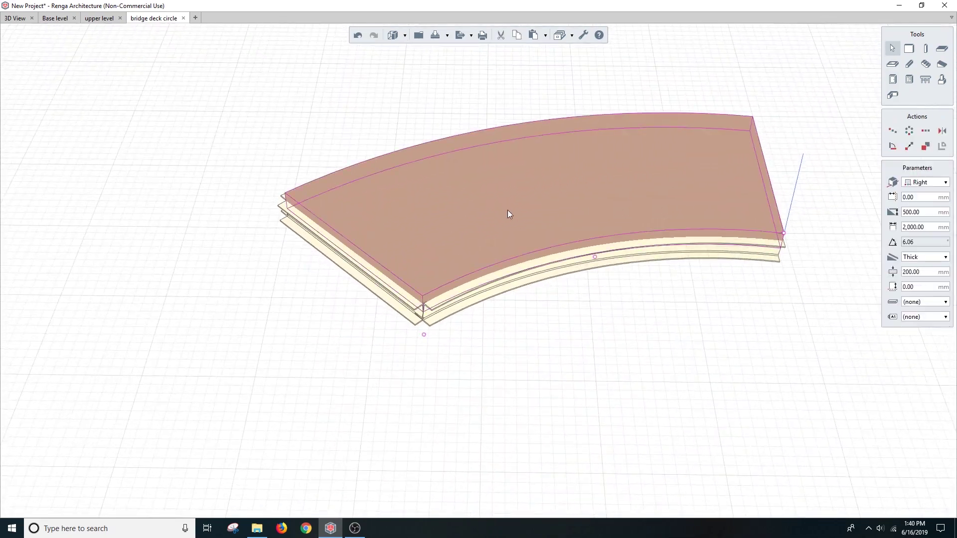
key("Delete")
Step: Add a cross beam linking the two curved I203x203x46 beams
left_click(910, 64)
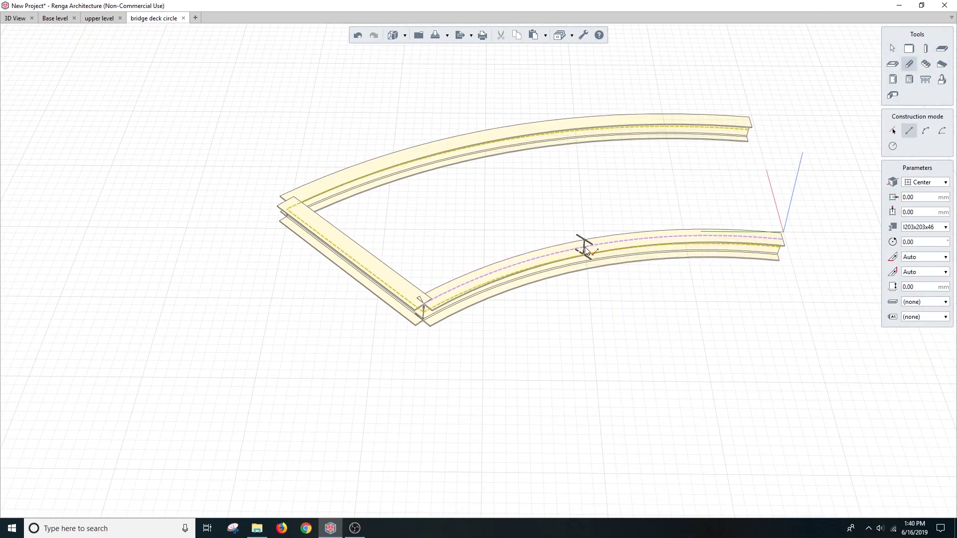
mouse_move(641, 244)
middle_mouse_down()
mouse_move(454, 234)
mouse_move(467, 277)
middle_mouse_up()
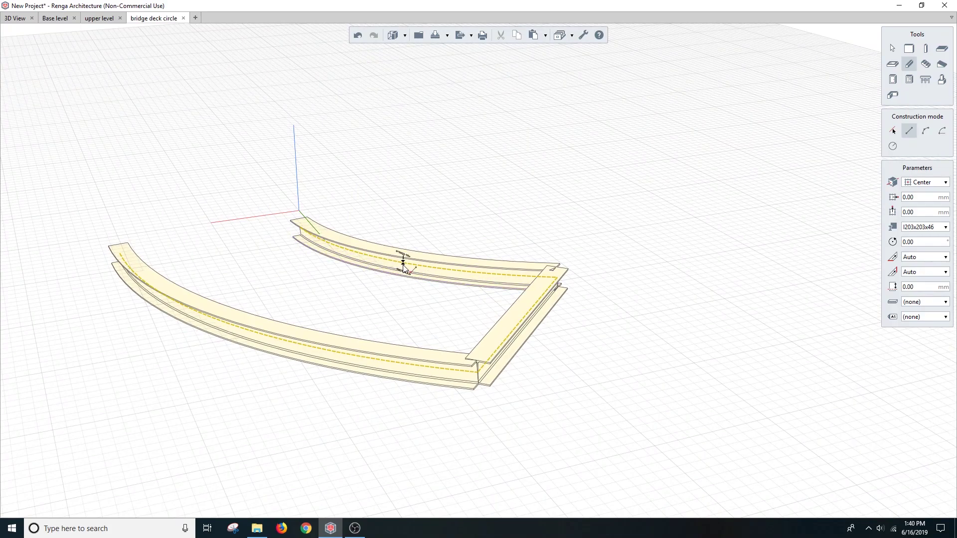
scroll(404, 267, "up", 3)
scroll(404, 243, "up", 3)
middle_click_drag(433, 244, 349, 237)
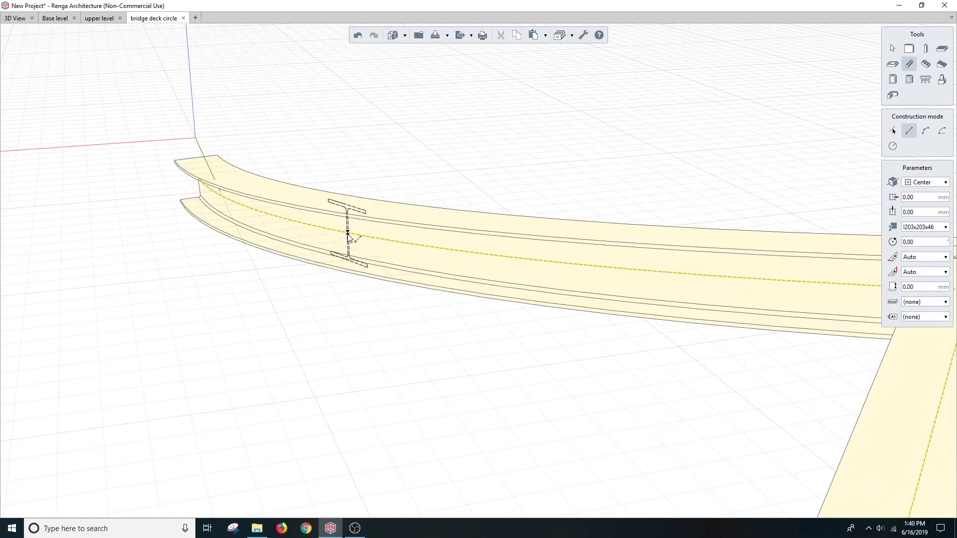
scroll(365, 243, "down", 5)
mouse_move(225, 294)
middle_mouse_down()
mouse_move(375, 272)
mouse_move(285, 283)
middle_mouse_up()
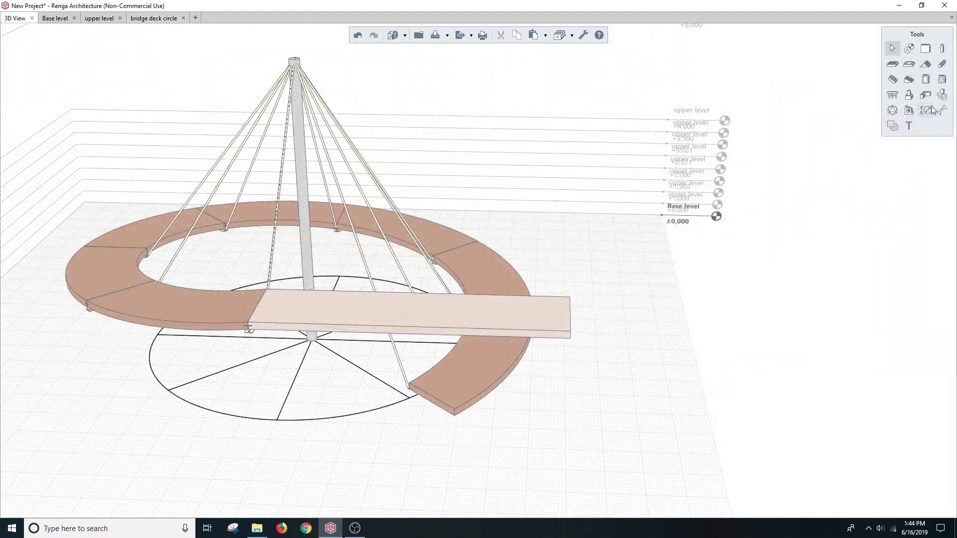
Step: Place a bridge deck circle assembly on the front of the ring and open it for editing
left_click(914, 229)
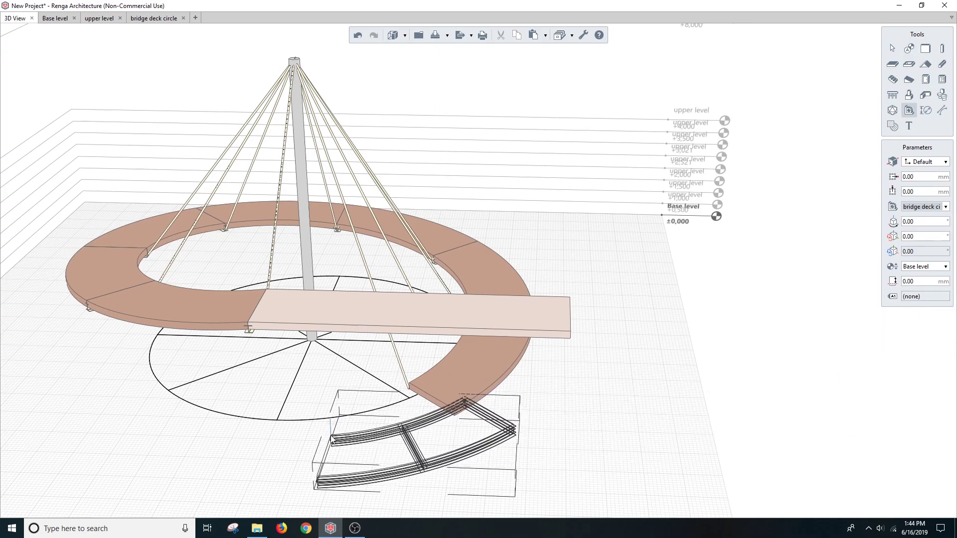
left_click(275, 421)
key("Escape")
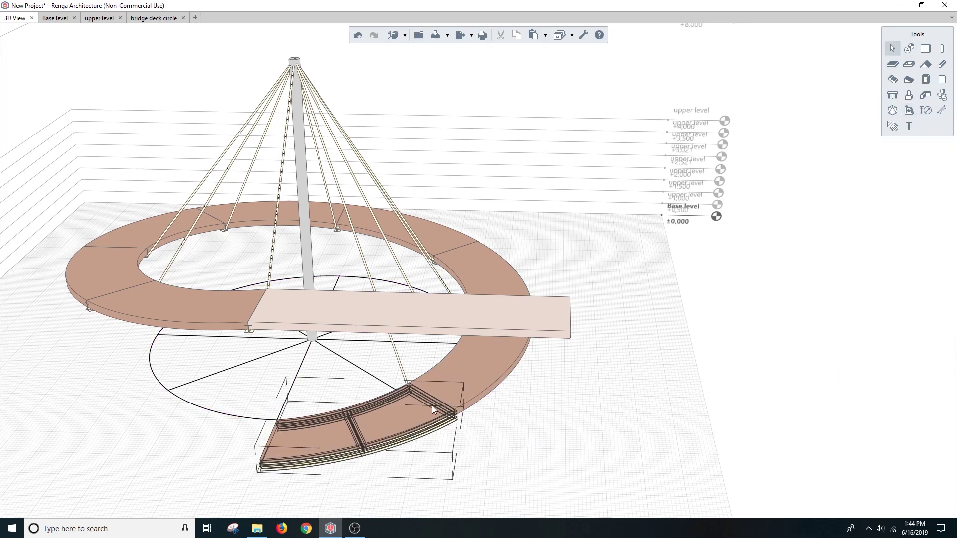
scroll(432, 406, "up", 3)
scroll(398, 390, "up", 2)
right_click(390, 312)
left_click(409, 330)
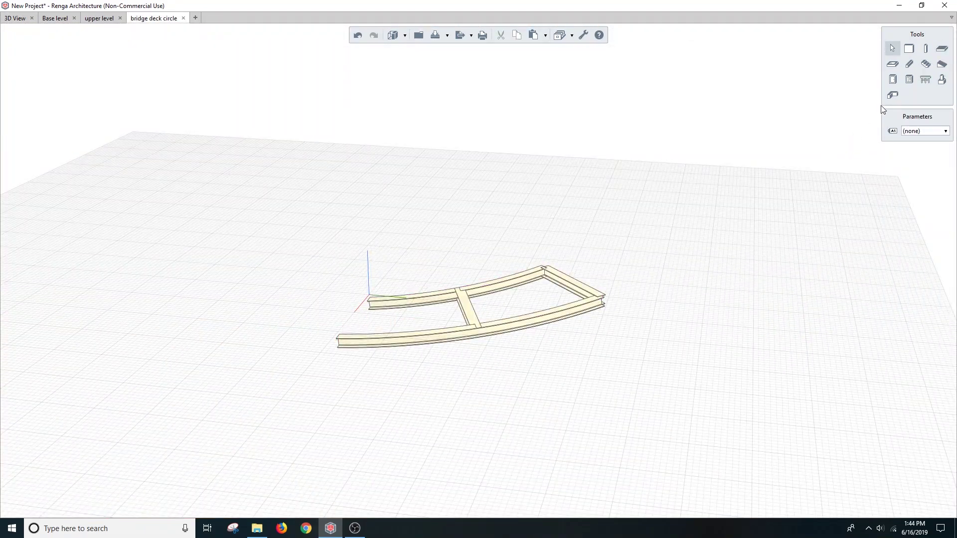
Step: Start the post columns and set their material to Stainless steel
left_click(928, 51)
left_click(925, 236)
left_click(847, 367)
scroll(364, 312, "down", 2)
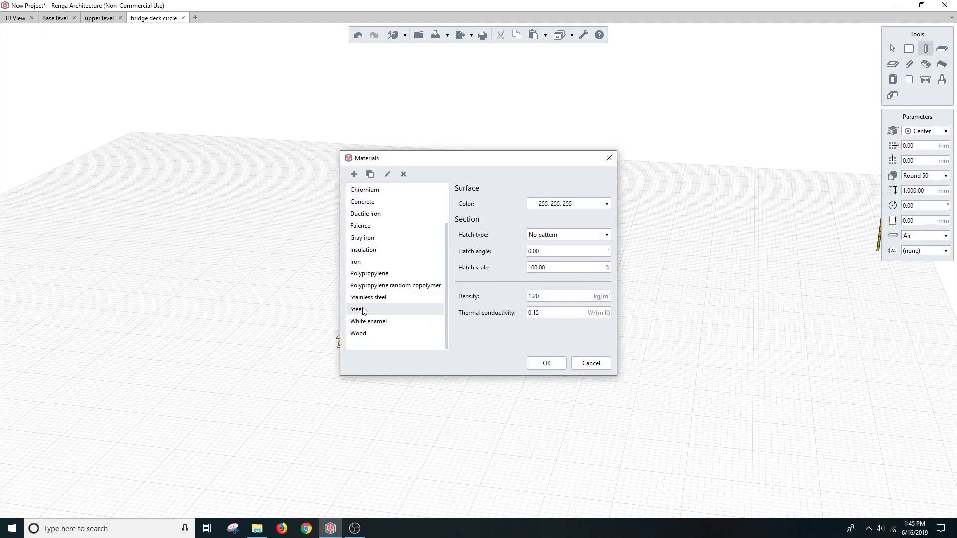
left_click(363, 298)
left_click(539, 365)
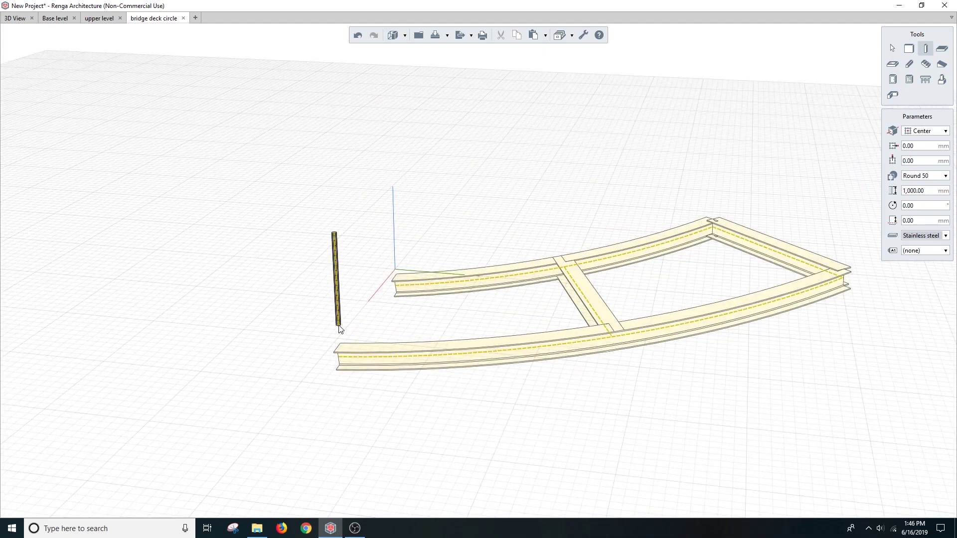
Step: Place posts at the near beam end and the right beam corner, with height 1200
left_click(362, 357)
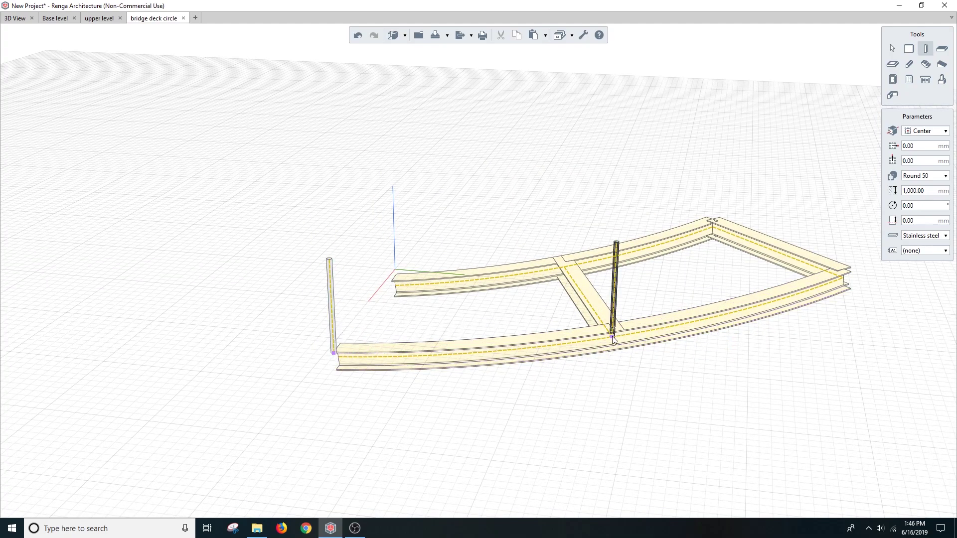
right_click_drag(614, 340, 636, 350)
scroll(627, 455, "up", 3)
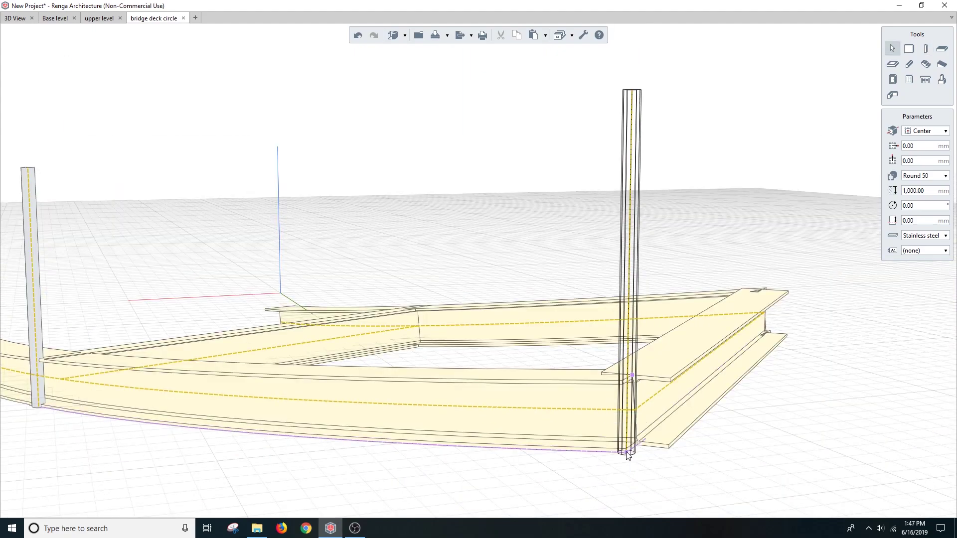
left_click(628, 456)
scroll(763, 315, "down", 5)
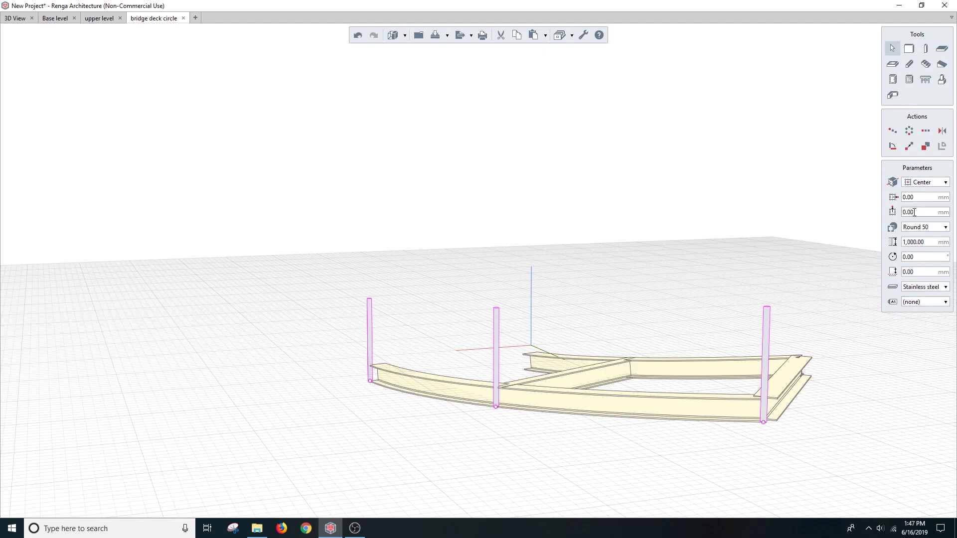
type("1")
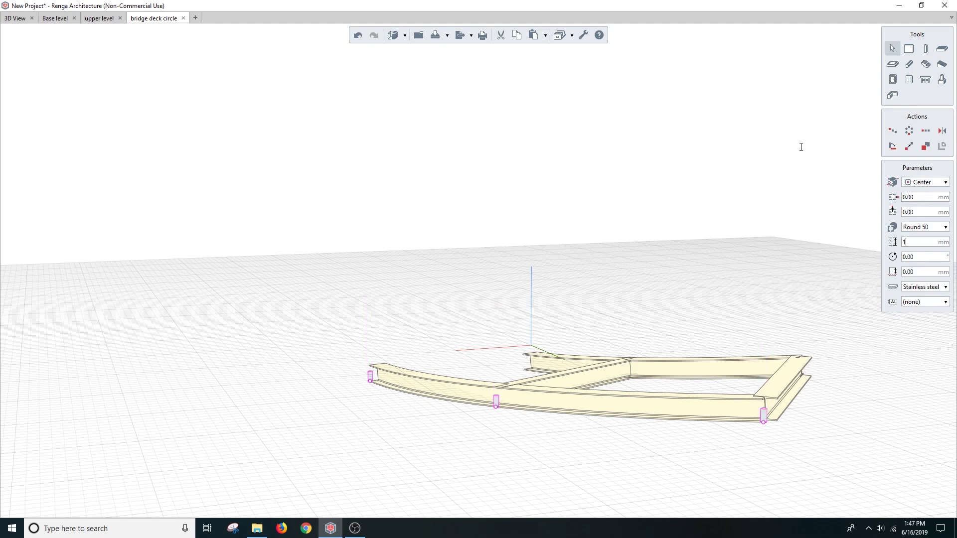
type("200")
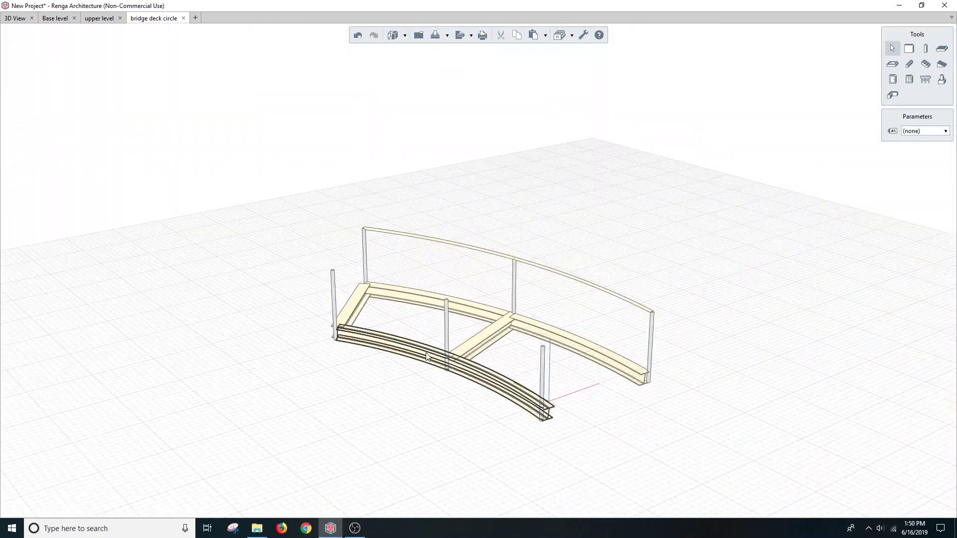
Step: Draw an arched handrail through the three post tops on the near side
left_click(909, 62)
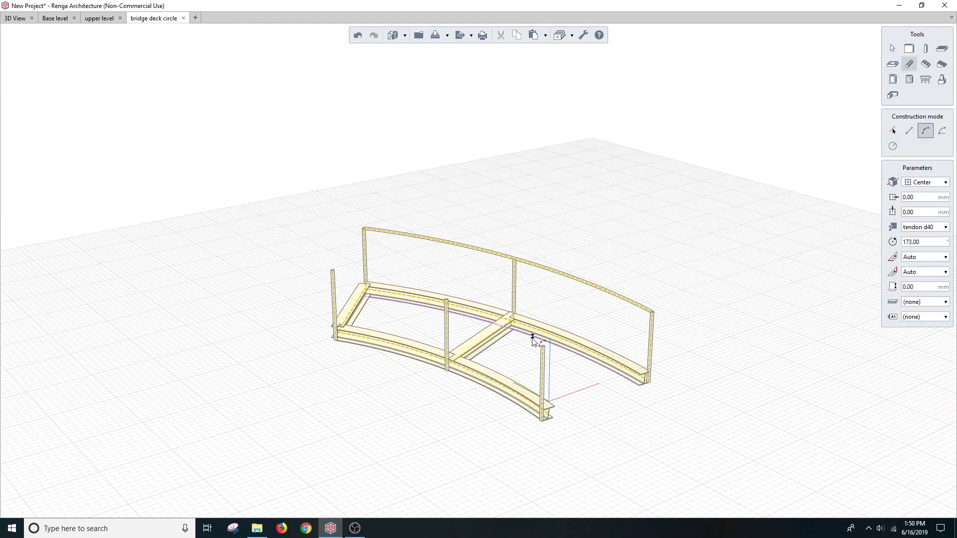
left_click(521, 367)
left_click(329, 270)
left_click(422, 331)
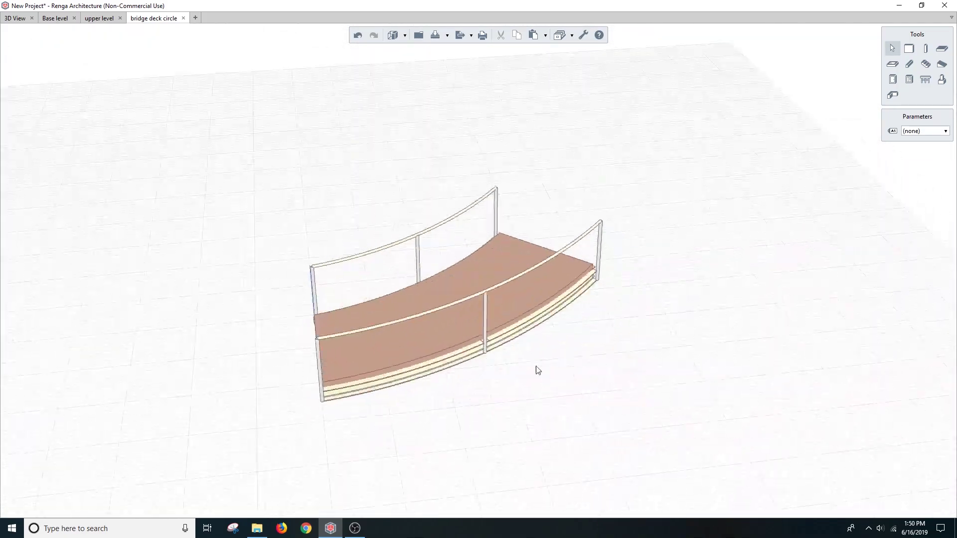
Step: In the full 3D model, delete the two plain ring deck slabs
left_click(19, 18)
scroll(498, 400, "up", 5)
scroll(618, 483, "up", 2)
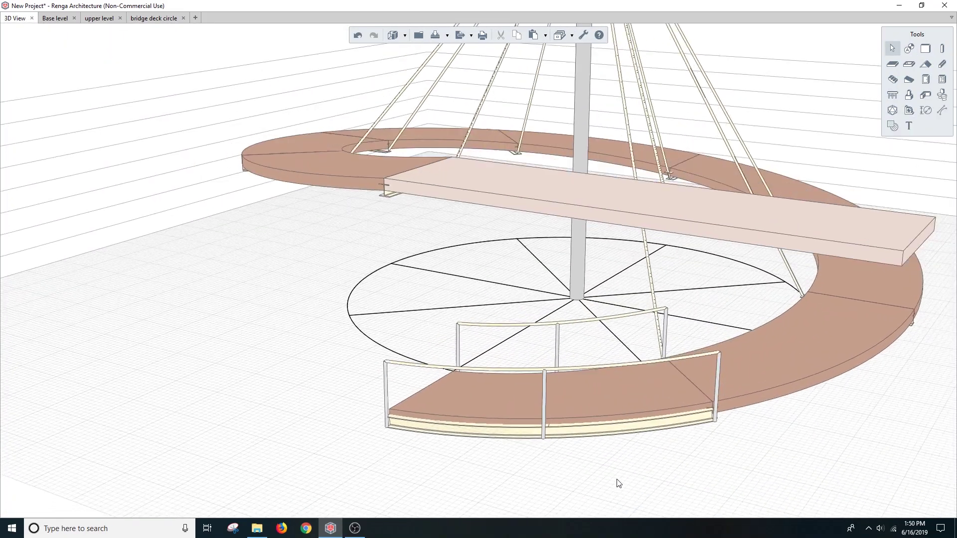
scroll(618, 484, "down", 3)
scroll(487, 411, "down", 3)
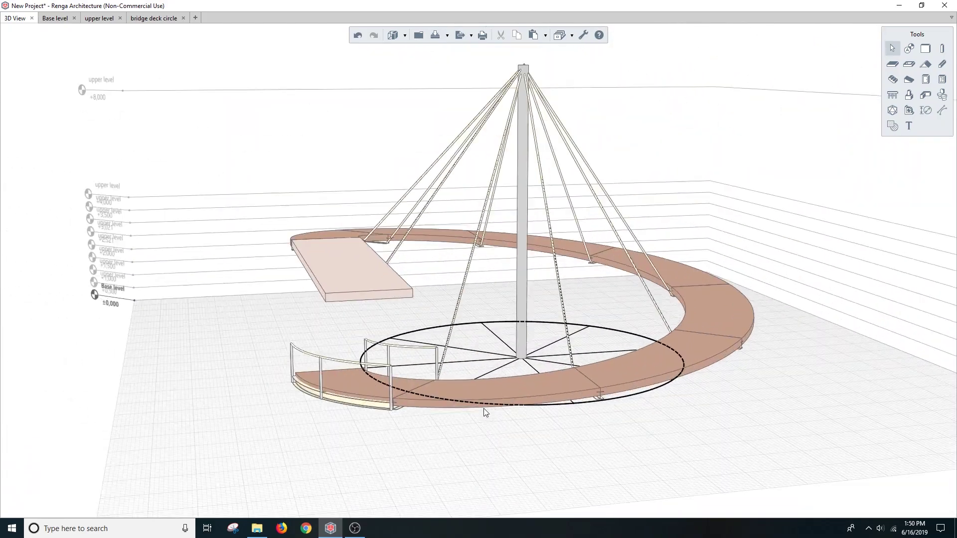
left_click(459, 395)
key("Delete")
left_click(637, 368)
key("Delete")
Step: Rotate-copy the railed deck assembly at 45° around the mast to form a ring
left_click(588, 384)
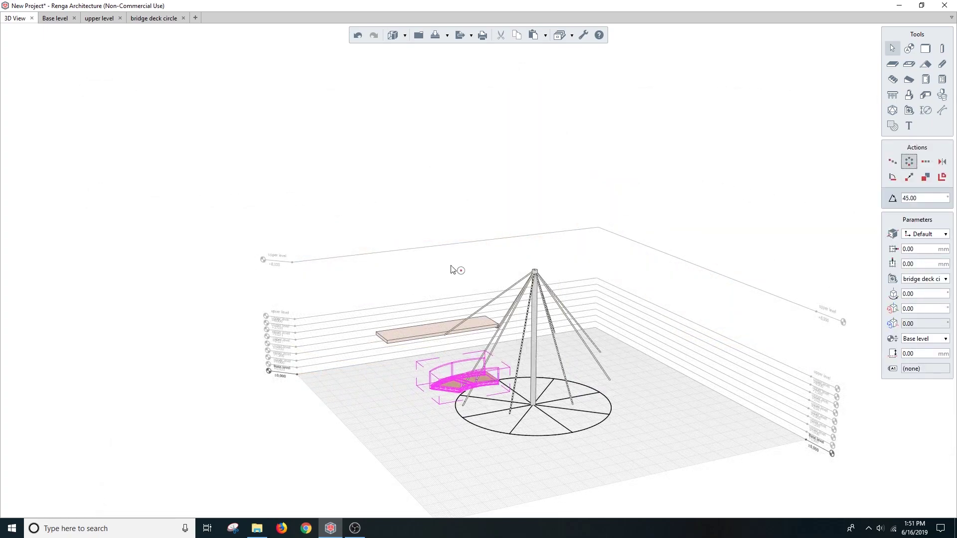
scroll(525, 404, "up", 5)
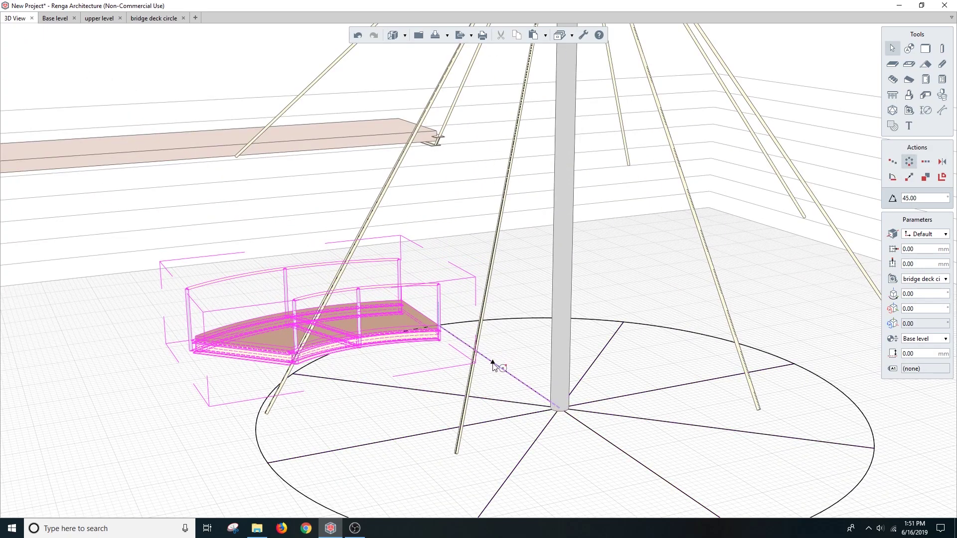
left_click(619, 474)
scroll(429, 261, "down", 2)
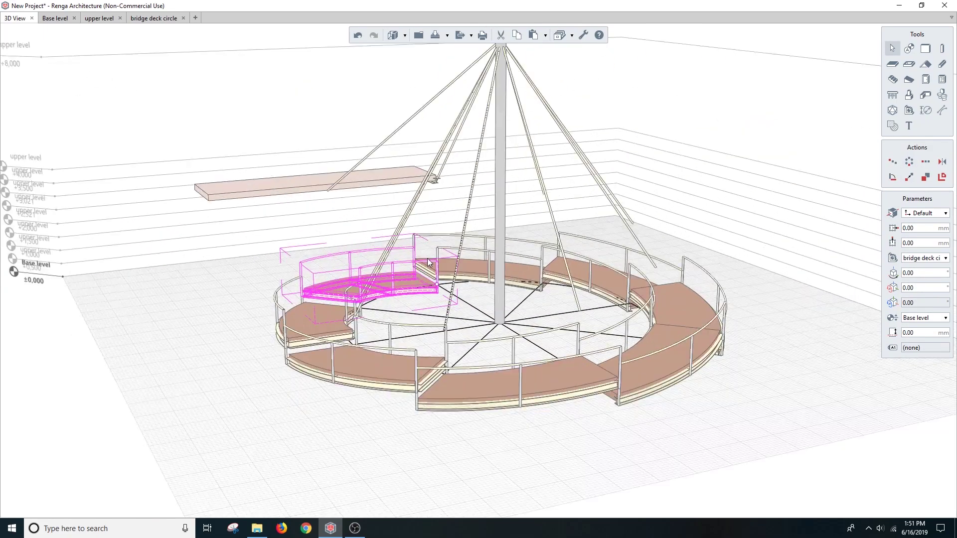
Step: Select all similar ring deck segments and move them to the upper level
left_click(231, 365)
right_click(315, 325)
mouse_move(337, 384)
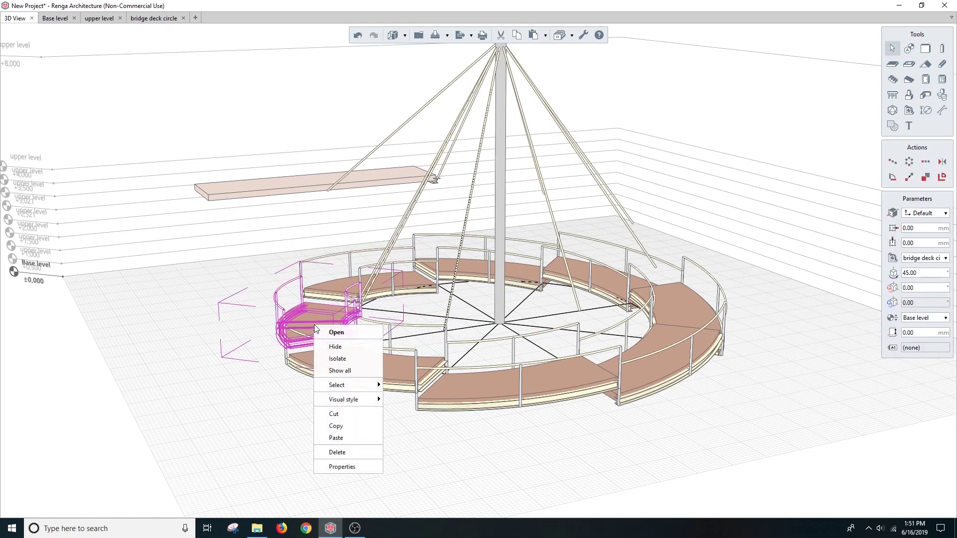
left_click(402, 386)
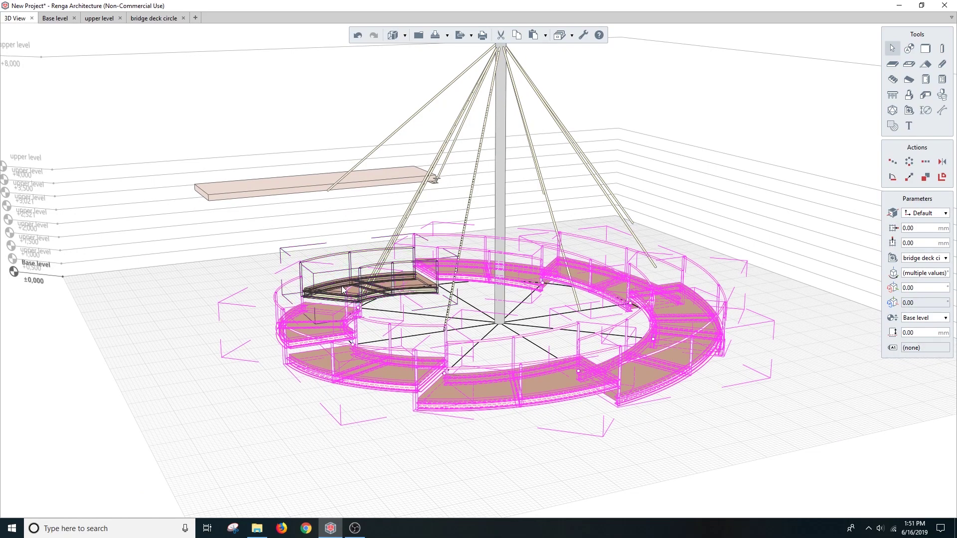
left_click(918, 342)
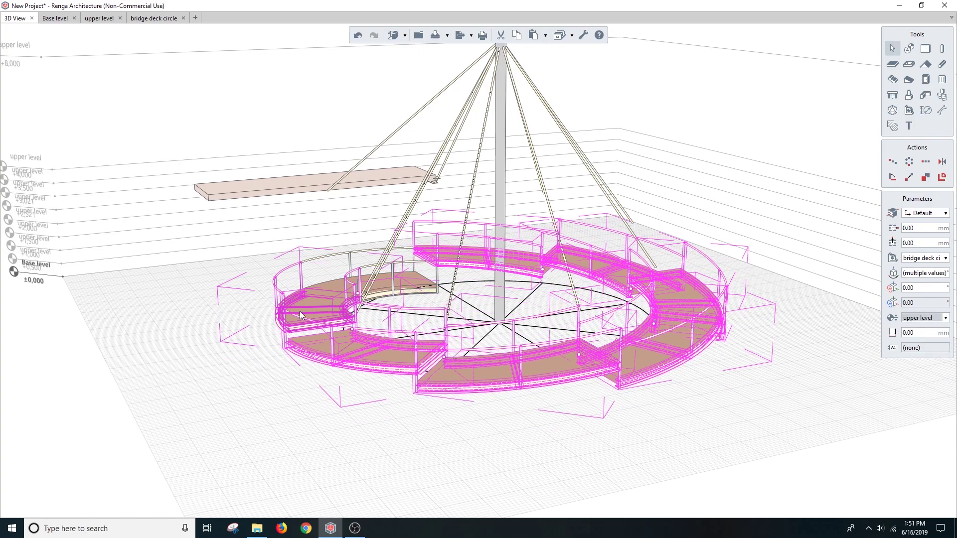
left_click(917, 341)
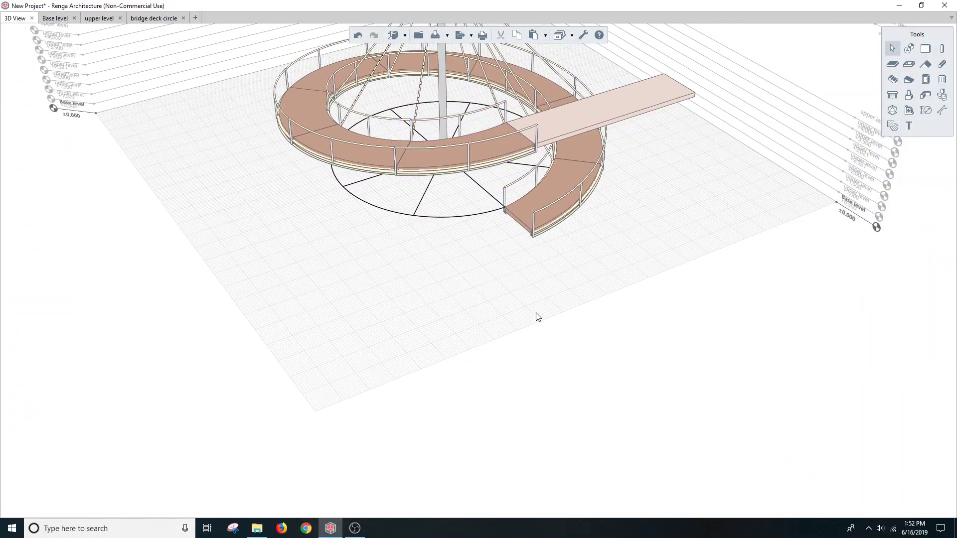
Step: Orbit and zoom around the raised ring, its underside, and the ramp with mast
middle_click_drag(535, 316, 394, 150)
scroll(394, 150, "up", 5)
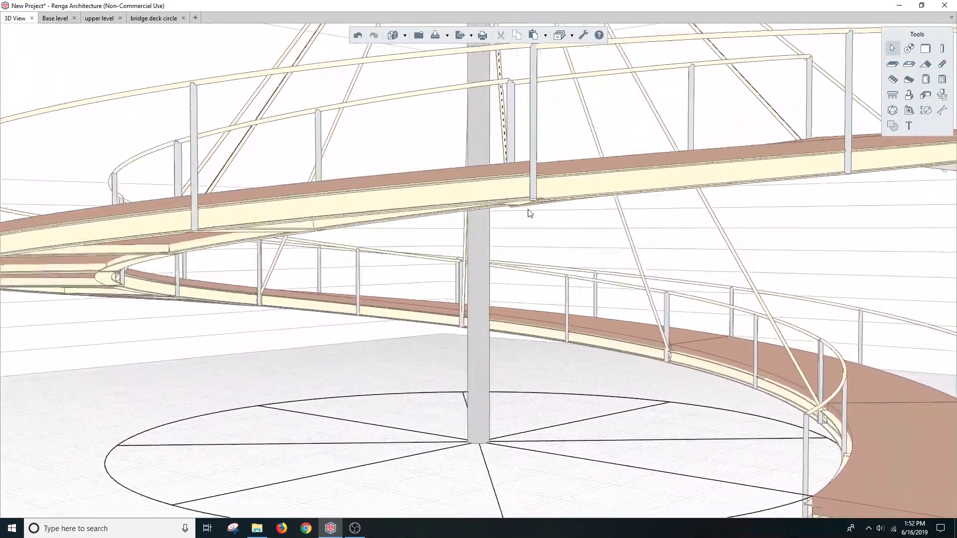
mouse_move(528, 211)
middle_mouse_down()
mouse_move(441, 245)
mouse_move(203, 242)
mouse_move(680, 248)
middle_mouse_up()
scroll(680, 248, "down", 2)
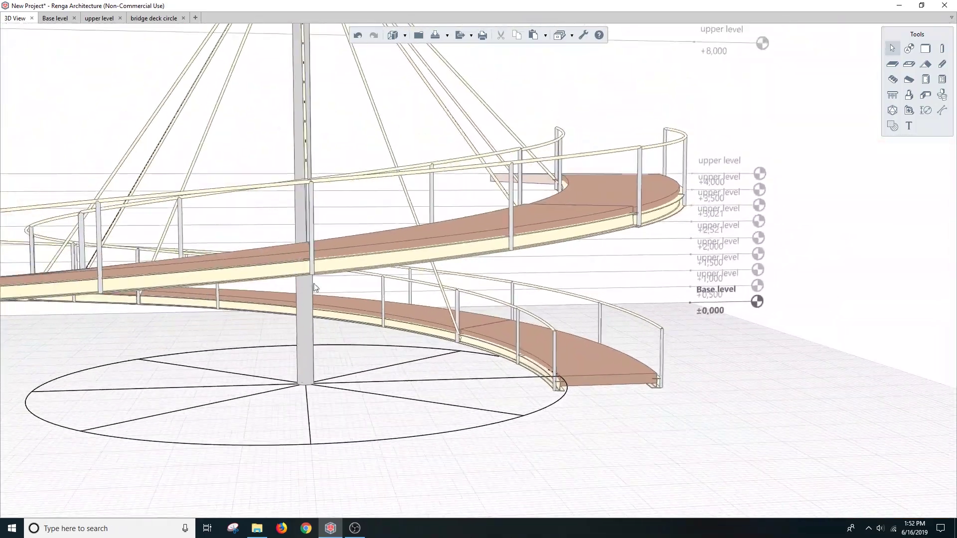
scroll(491, 298, "down", 3)
scroll(487, 331, "down", 3)
mouse_move(444, 363)
middle_mouse_down()
mouse_move(385, 412)
mouse_move(421, 439)
mouse_move(413, 425)
mouse_move(493, 376)
mouse_move(235, 365)
mouse_move(463, 414)
middle_mouse_up()
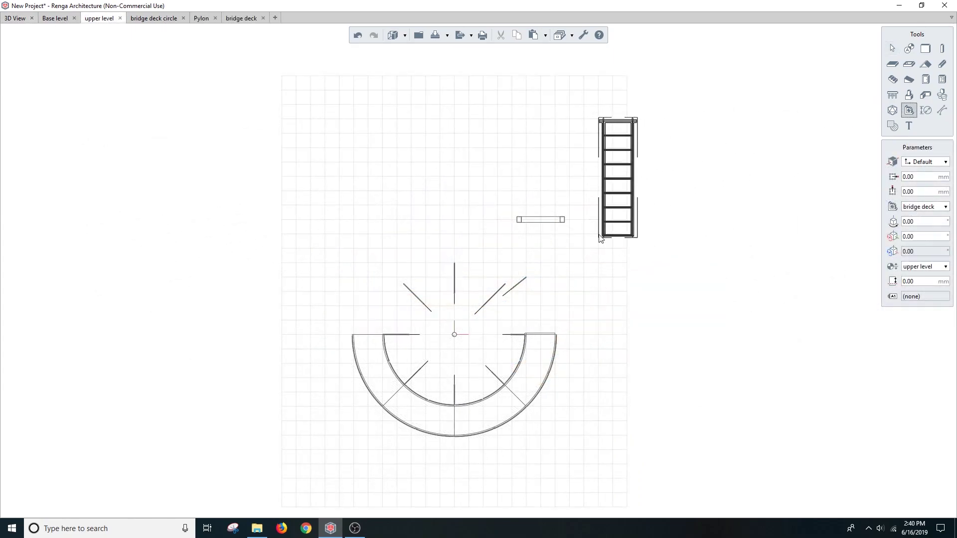
Step: Place the bridge deck, rotated 180°, at the end of the semicircular ramp
scroll(600, 238, "up", 5)
scroll(511, 205, "up", 5)
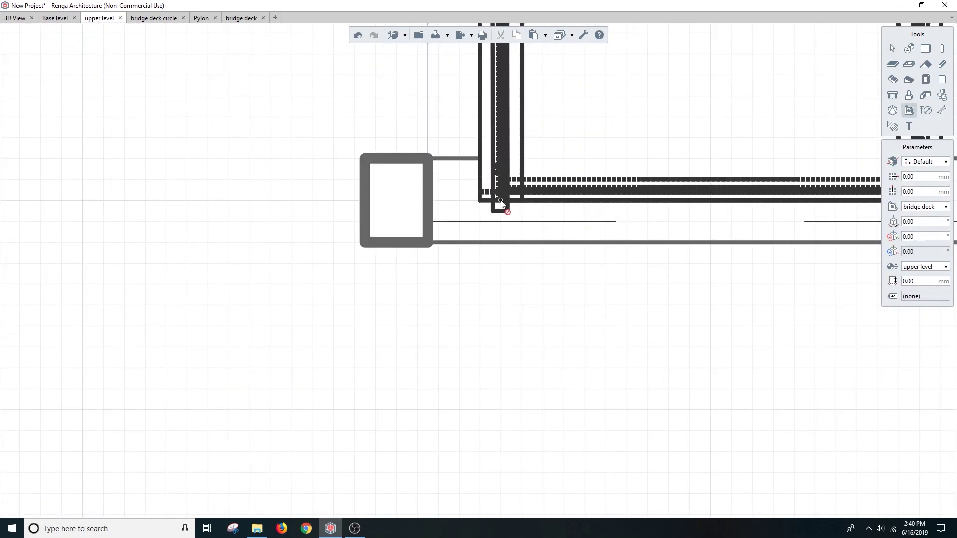
scroll(501, 204, "down", 5)
scroll(519, 250, "down", 1)
scroll(537, 285, "down", 2)
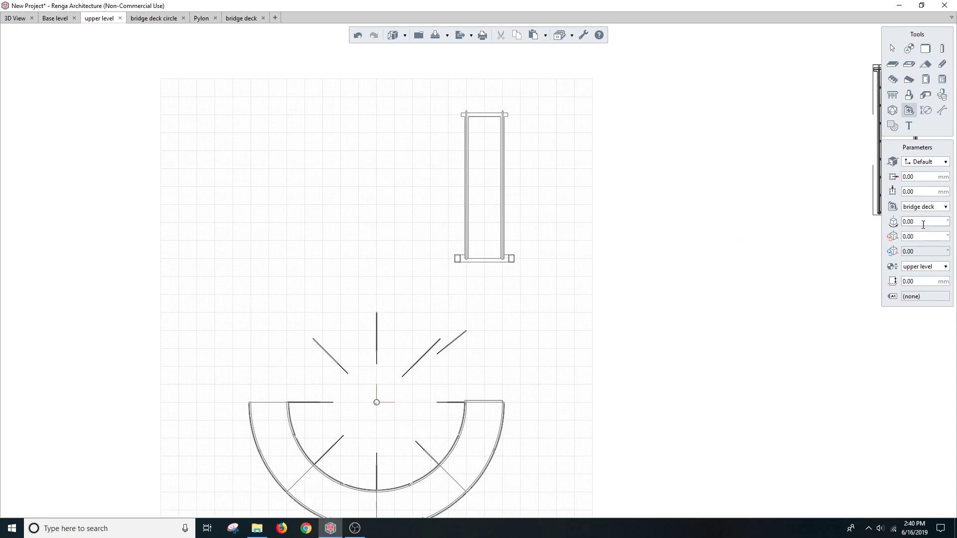
scroll(499, 270, "up", 5)
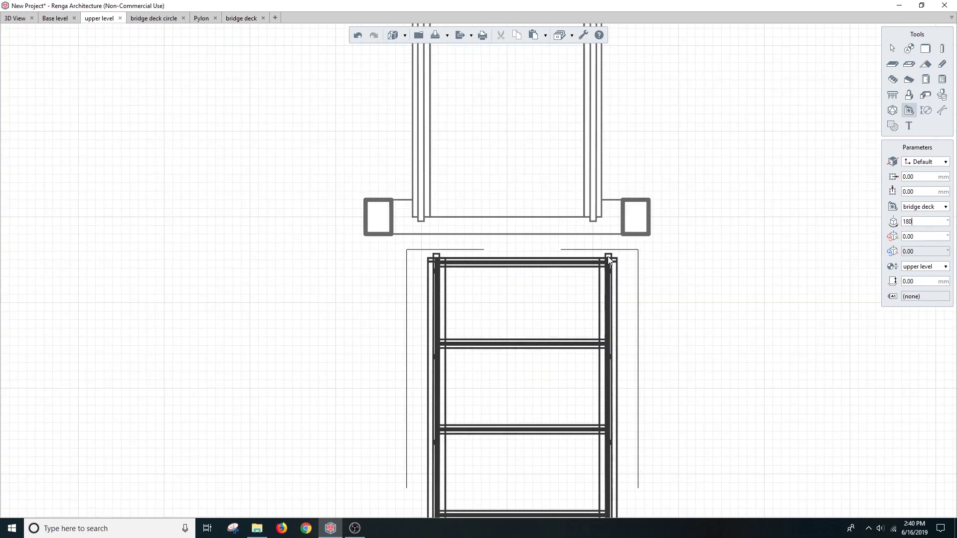
left_click(468, 224)
key("Escape")
Step: Switch to the 3D View of the model
scroll(389, 319, "down", 4)
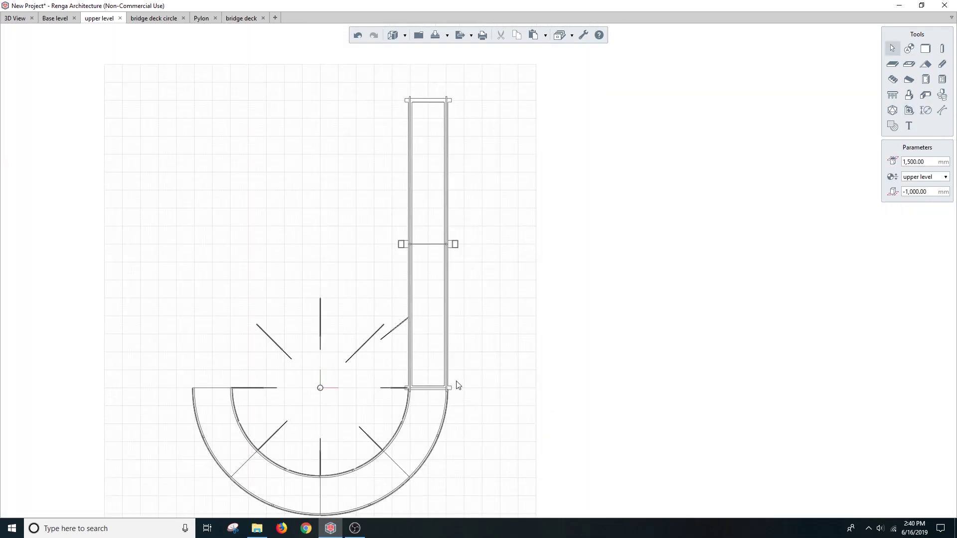
scroll(455, 384, "up", 6)
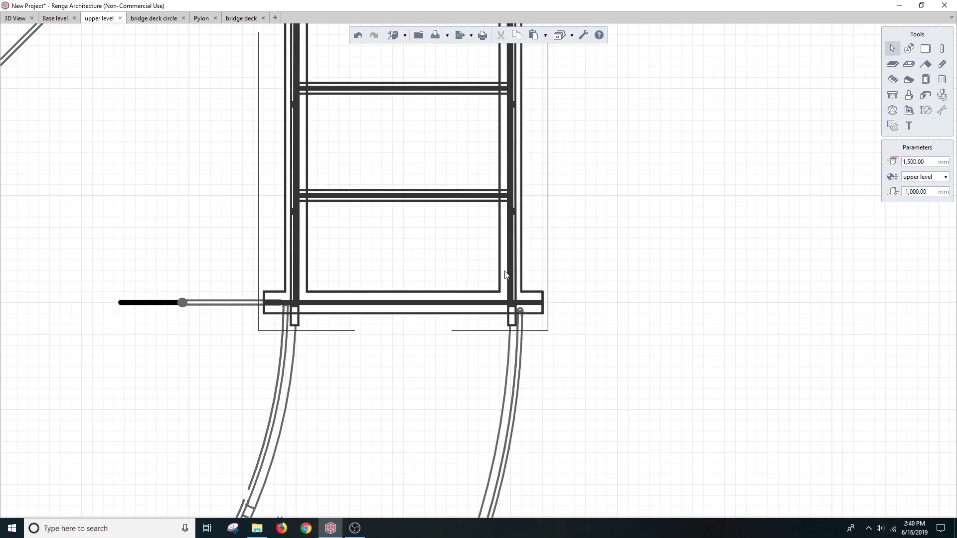
scroll(505, 274, "down", 4)
scroll(693, 317, "down", 3)
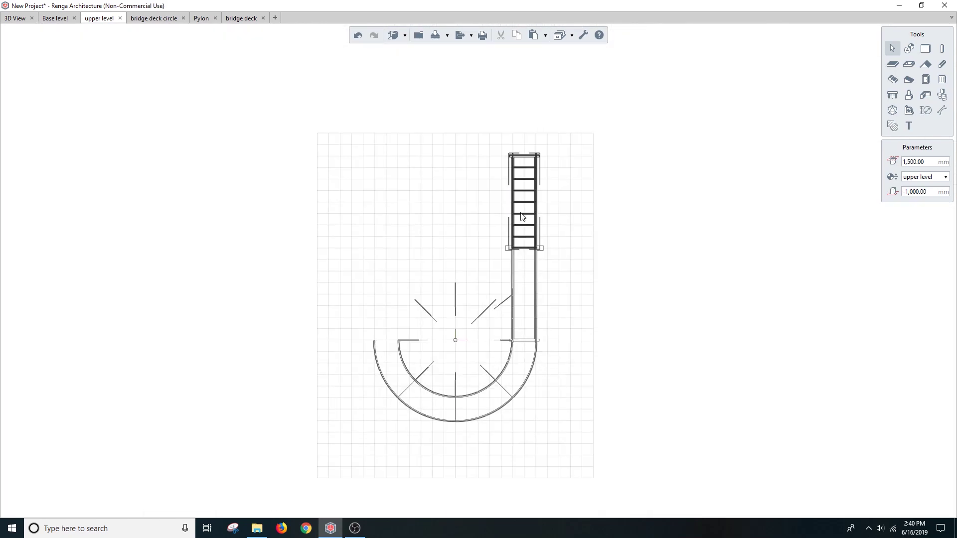
left_click(19, 21)
Step: Orbit to near-side and end-on views of the bridge deck and pylon
scroll(433, 386, "up", 5)
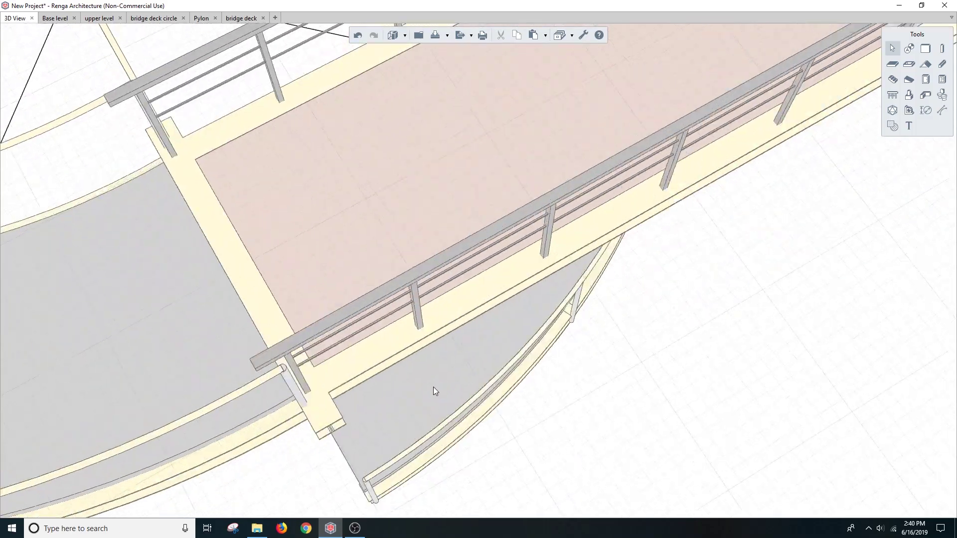
scroll(263, 372, "down", 3)
scroll(247, 294, "down", 5)
mouse_move(366, 343)
middle_mouse_down()
mouse_move(459, 230)
mouse_move(462, 246)
mouse_move(443, 245)
mouse_move(505, 357)
middle_mouse_up()
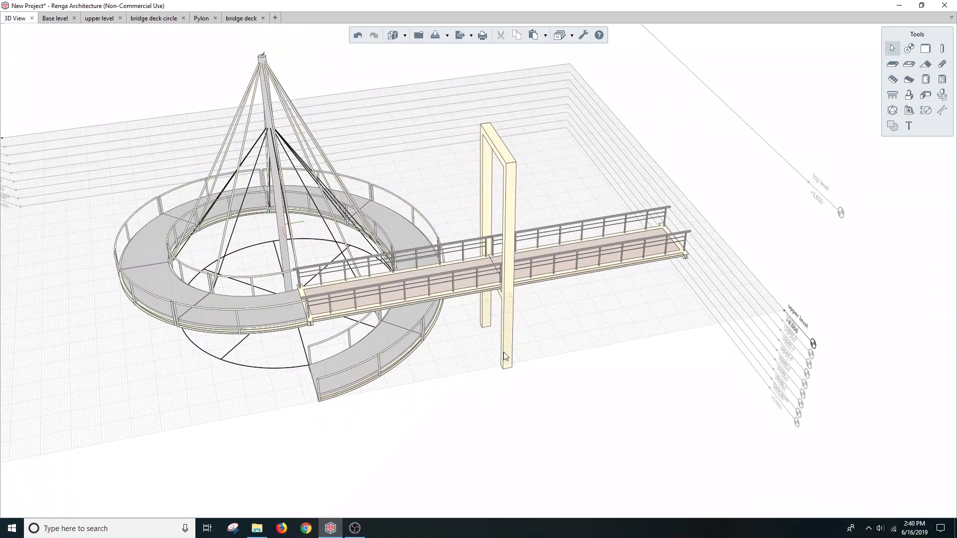
mouse_move(791, 238)
middle_mouse_down()
mouse_move(420, 181)
mouse_move(825, 38)
middle_mouse_up()
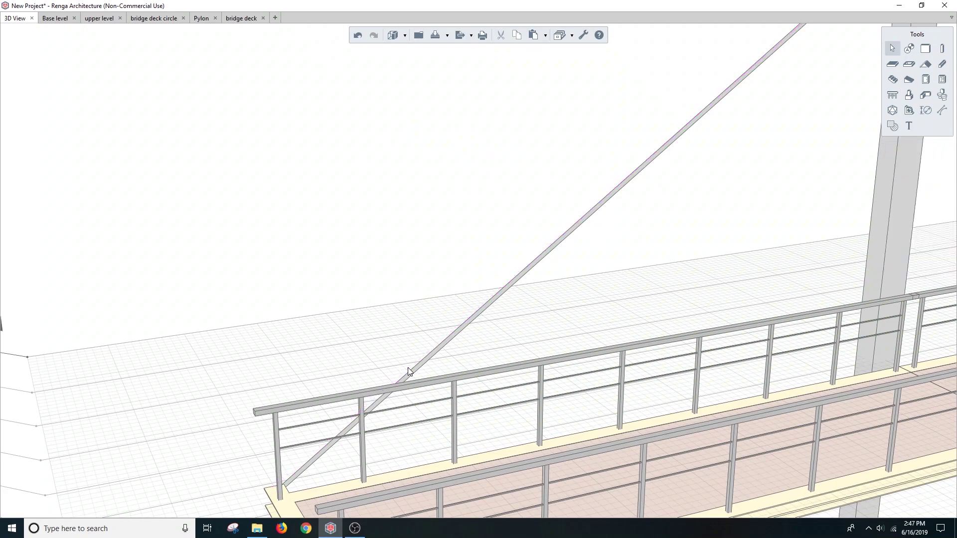
Step: Move the diagonal tendon's lower end onto the bridge deck corner
scroll(408, 366, "down", 2)
left_click(475, 300)
scroll(375, 280, "down", 2)
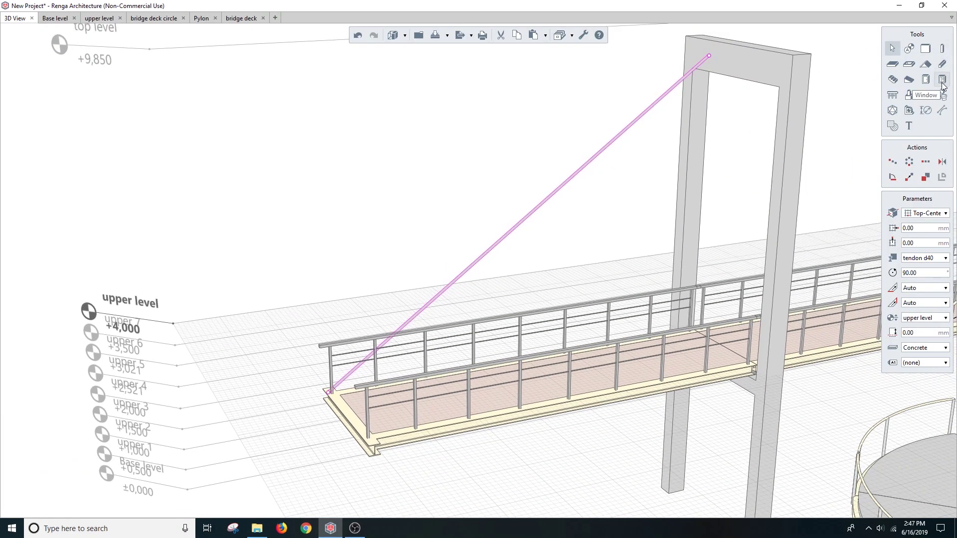
scroll(401, 364, "down", 1)
scroll(483, 264, "down", 3)
scroll(491, 337, "up", 4)
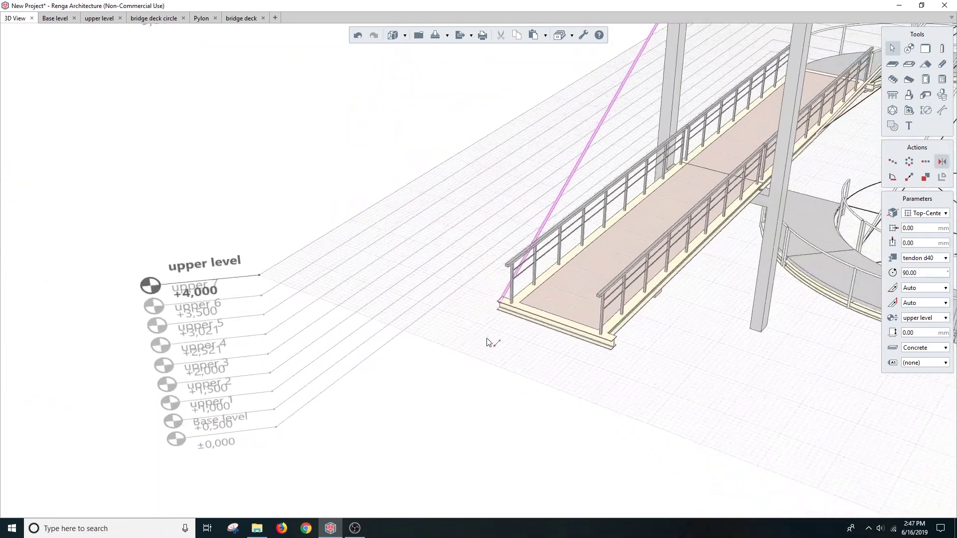
scroll(544, 320, "up", 3)
scroll(456, 449, "down", 2)
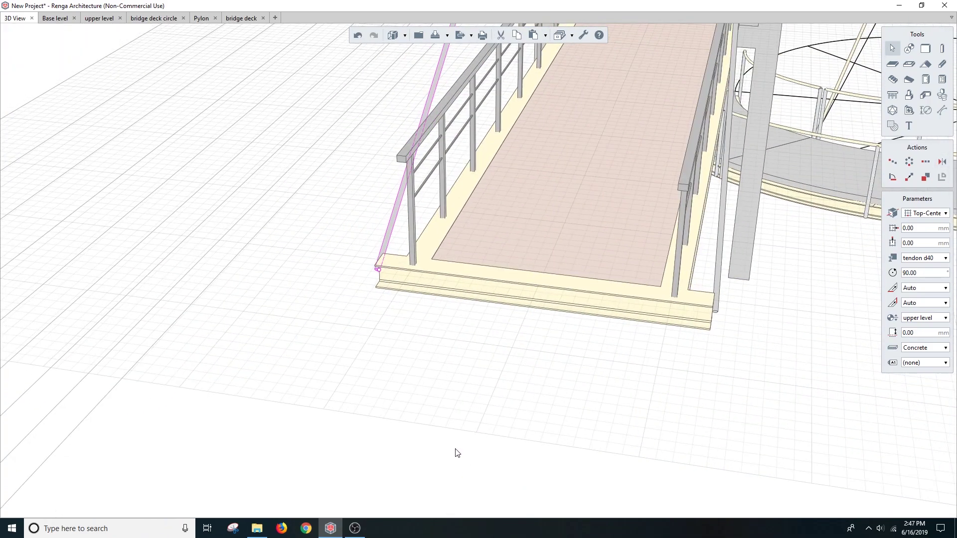
scroll(584, 363, "down", 1)
scroll(643, 257, "up", 4)
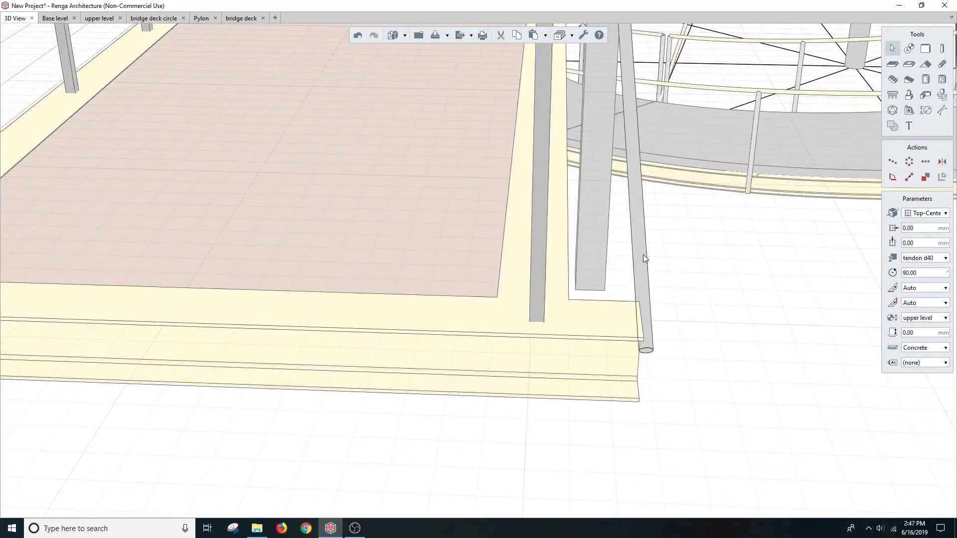
left_click(643, 347)
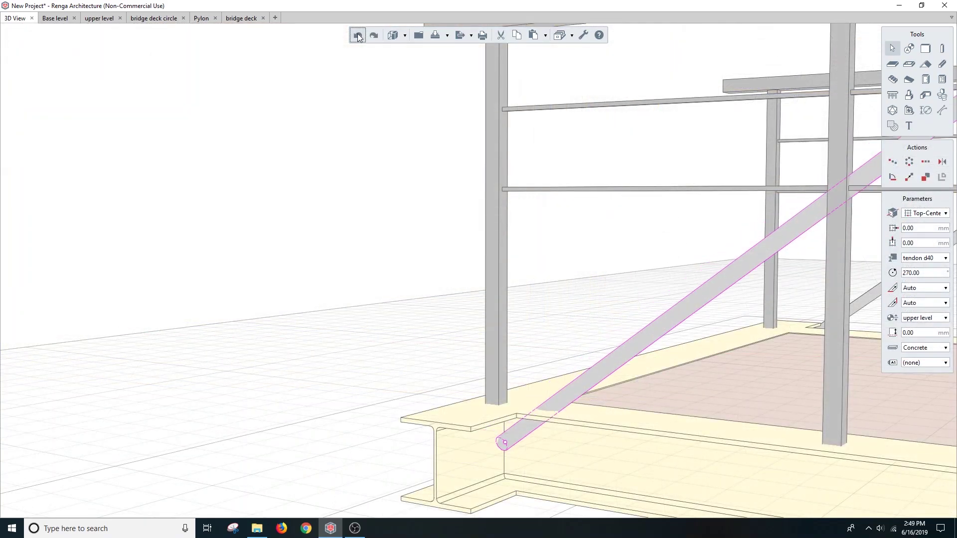
scroll(577, 336, "down", 3)
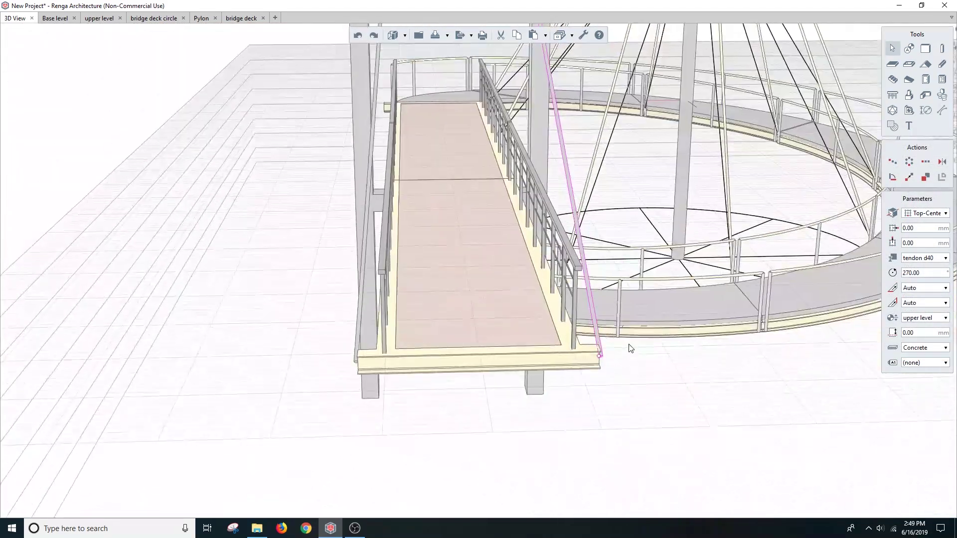
mouse_move(577, 335)
middle_mouse_down("shift")
mouse_move(592, 261)
mouse_move(486, 374)
middle_mouse_up("shift")
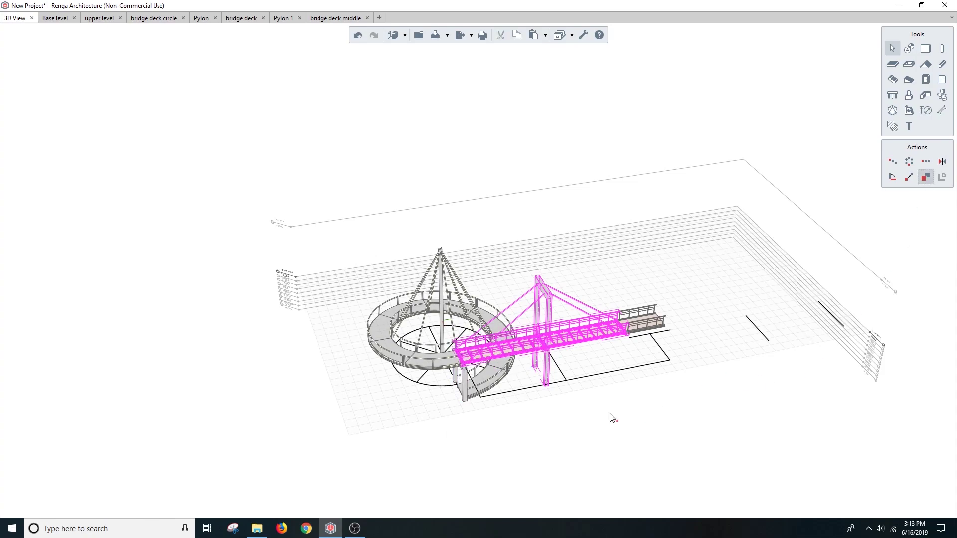
Step: Check the Pylon 1 column, then orbit around the finished two-ring bridge
left_click(465, 391)
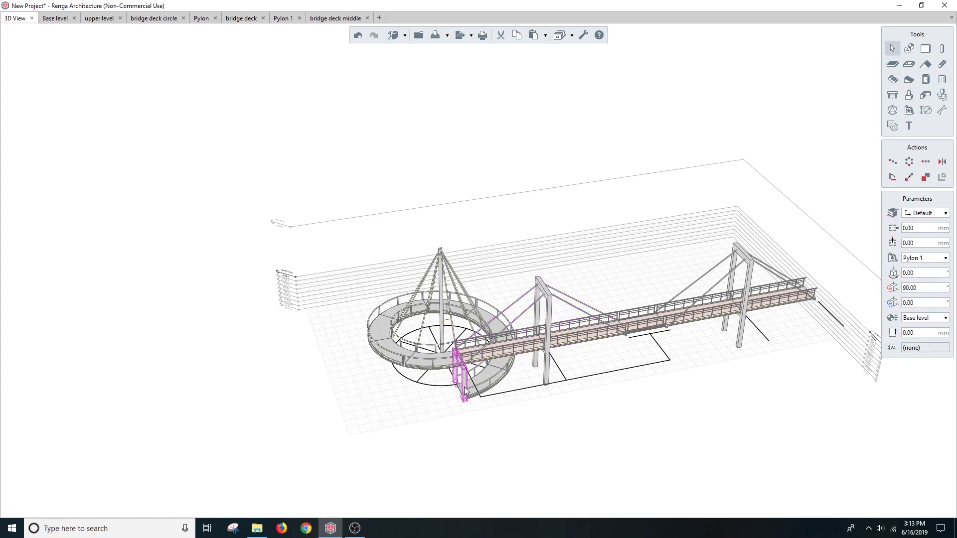
left_click(848, 329)
scroll(848, 329, "down", 1)
scroll(623, 344, "up", 5)
scroll(514, 374, "up", 3)
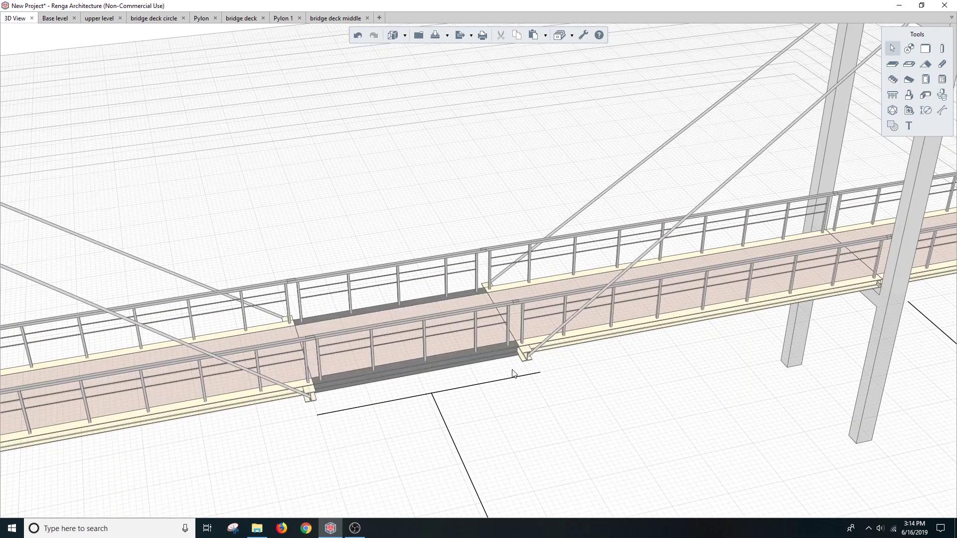
mouse_move(513, 374)
middle_mouse_down()
mouse_move(466, 230)
mouse_move(453, 331)
mouse_move(461, 400)
mouse_move(418, 380)
middle_mouse_up()
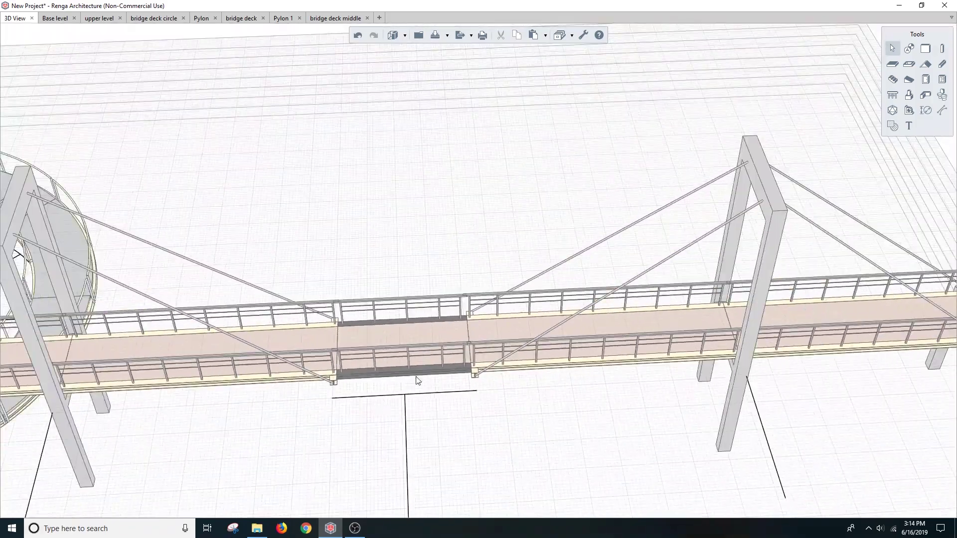
scroll(418, 380, "down", 5)
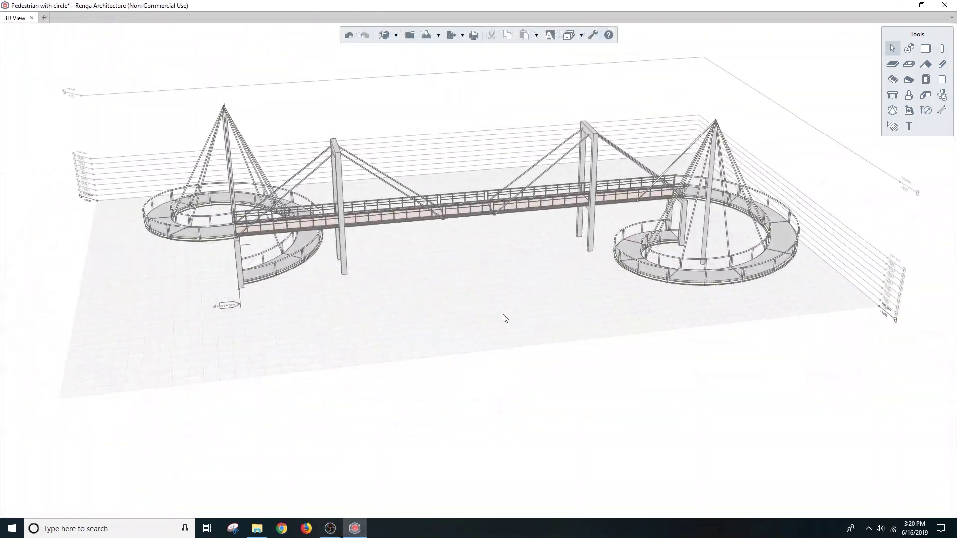
mouse_move(505, 316)
middle_mouse_down()
mouse_move(582, 316)
mouse_move(496, 357)
mouse_move(637, 354)
mouse_move(818, 394)
middle_mouse_up()
mouse_move(505, 432)
middle_mouse_down()
mouse_move(528, 376)
mouse_move(520, 408)
mouse_move(604, 402)
mouse_move(547, 386)
mouse_move(519, 451)
mouse_move(553, 364)
mouse_move(472, 423)
mouse_move(566, 395)
mouse_move(704, 378)
middle_mouse_up()
Step: Place the Elevation 1 mark in front of the bridge, then return to 3D View
key("e")
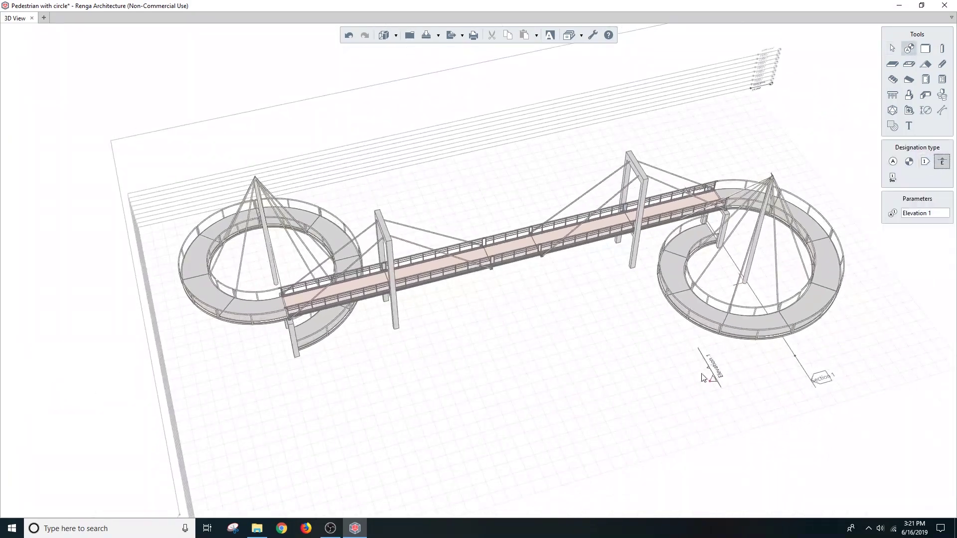
left_click(678, 380)
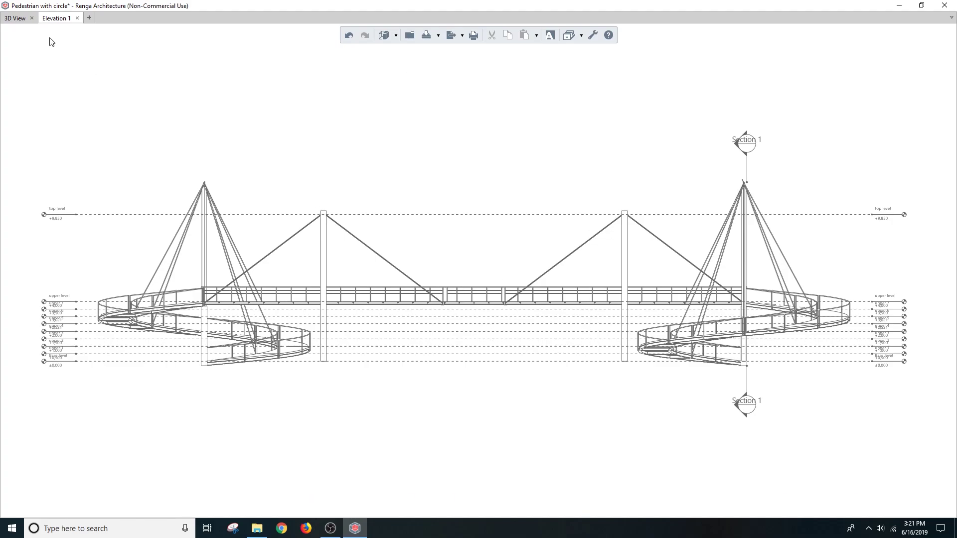
left_click(24, 20)
mouse_move(448, 164)
middle_mouse_down()
mouse_move(409, 182)
mouse_move(492, 178)
mouse_move(633, 148)
middle_mouse_up()
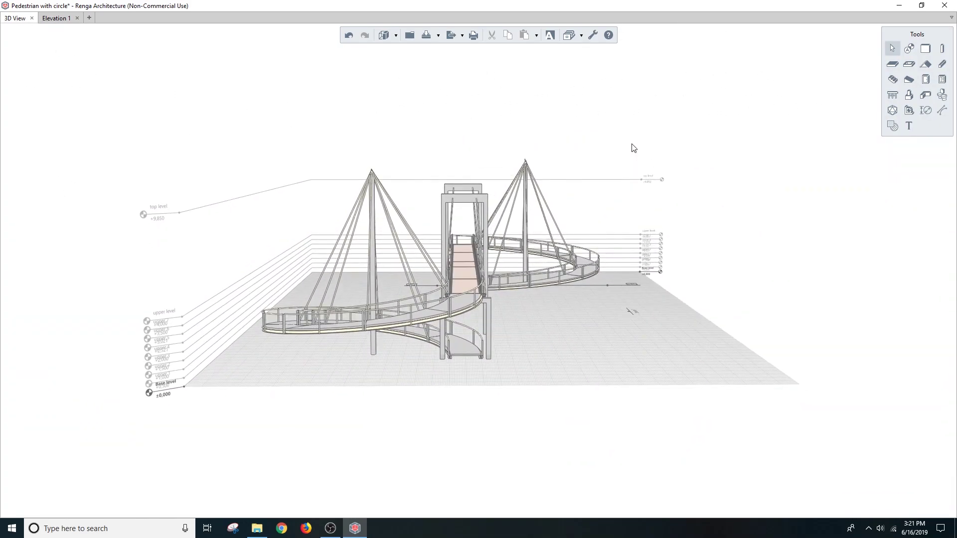